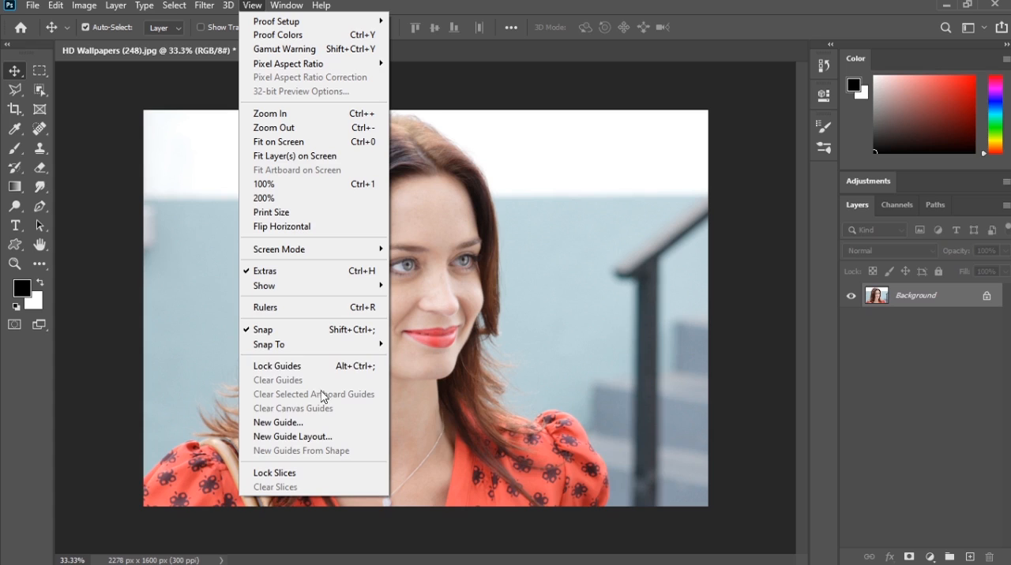
Step: Add a horizontal guide at 33% of the image height
click(305, 425)
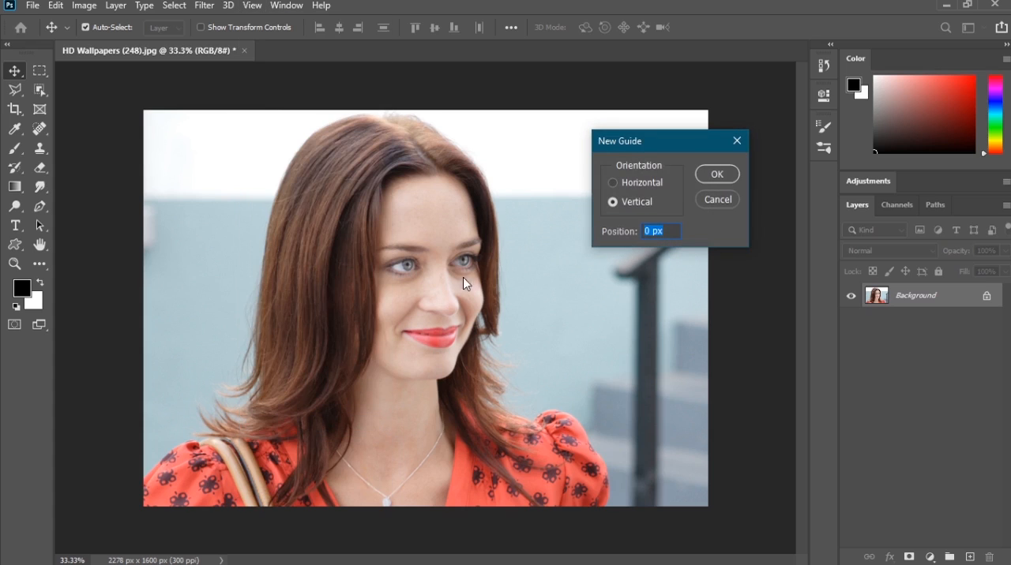
click(639, 182)
click(640, 230)
text(33)
click(730, 172)
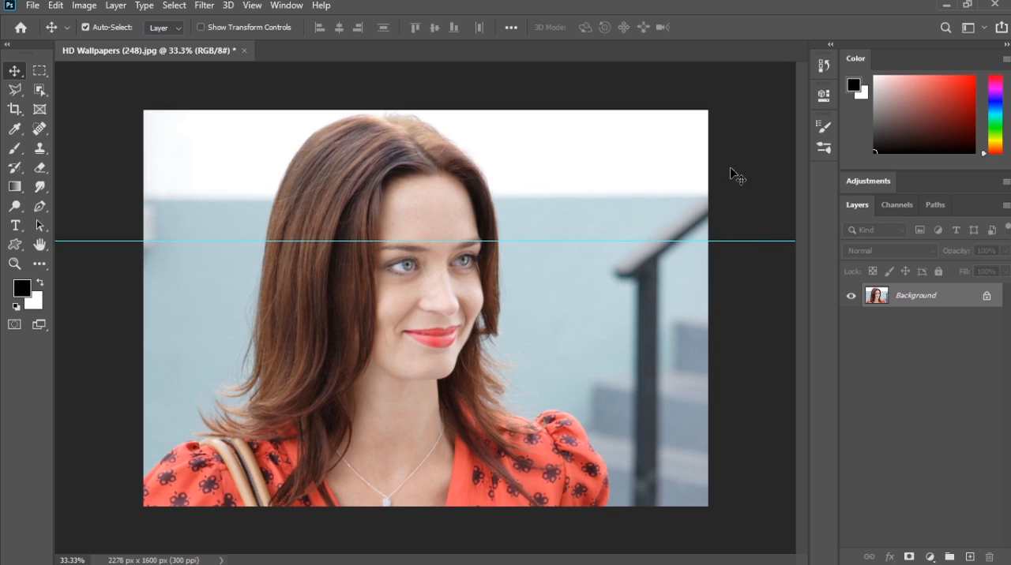
Step: Add a second horizontal guide at 66% of the image height
click(252, 5)
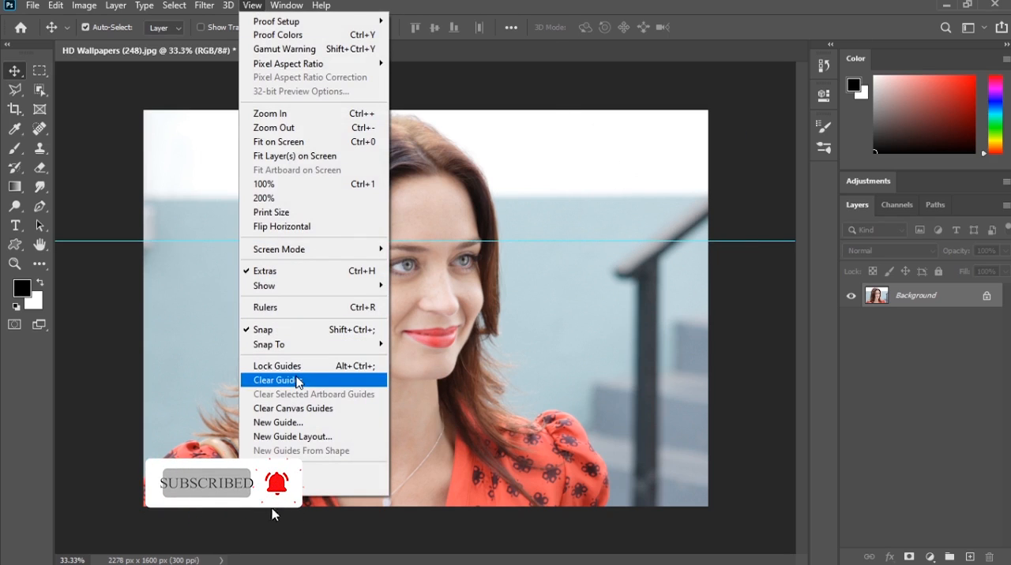
click(296, 423)
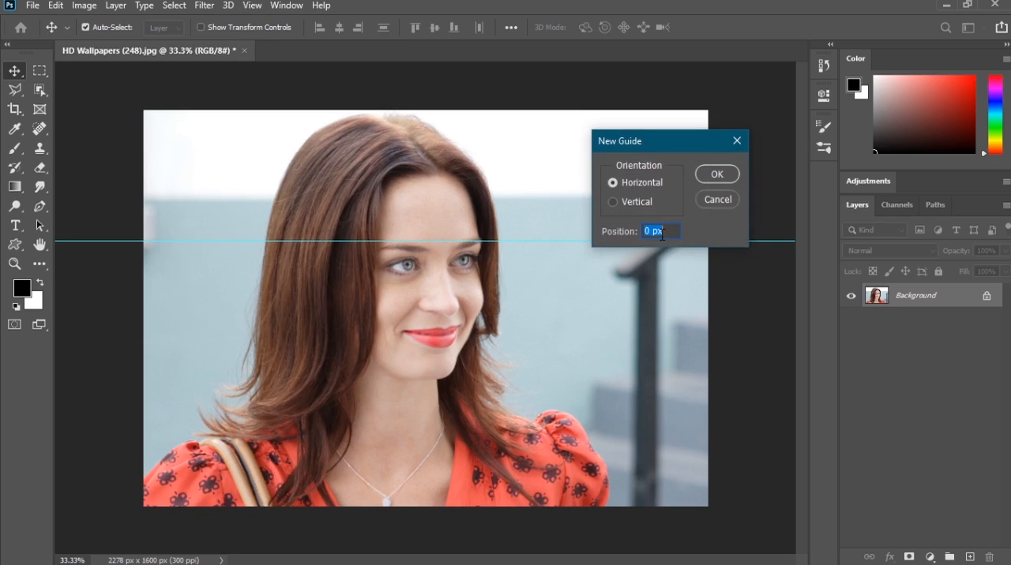
text(66)
click(728, 174)
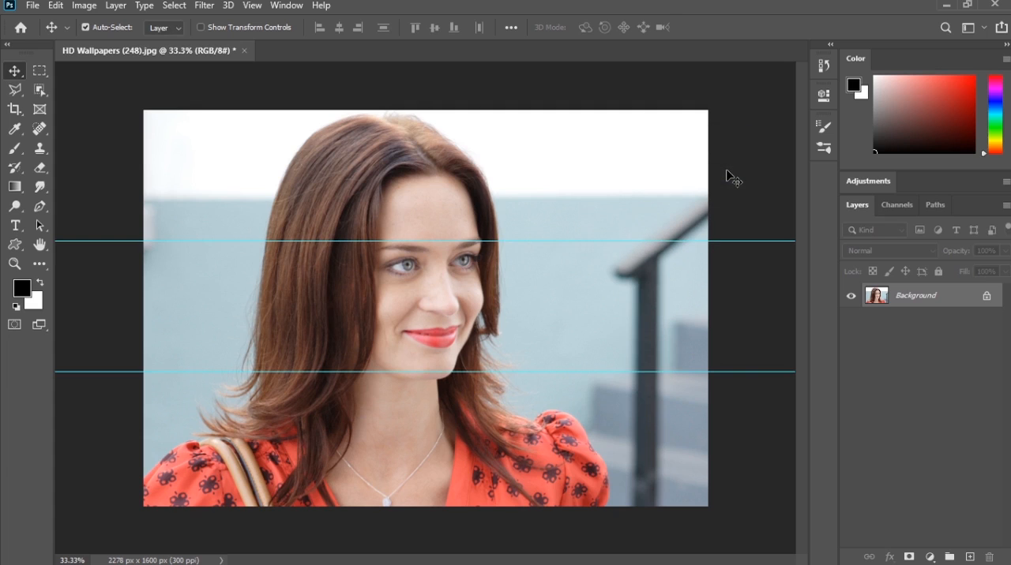
Step: Add a vertical guide at 33% of the image width
click(253, 6)
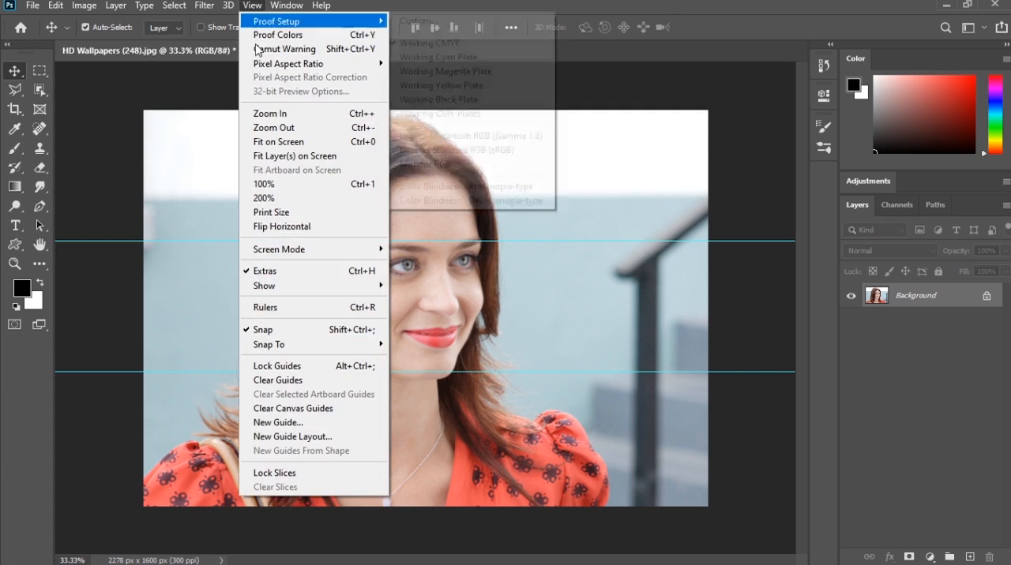
click(278, 421)
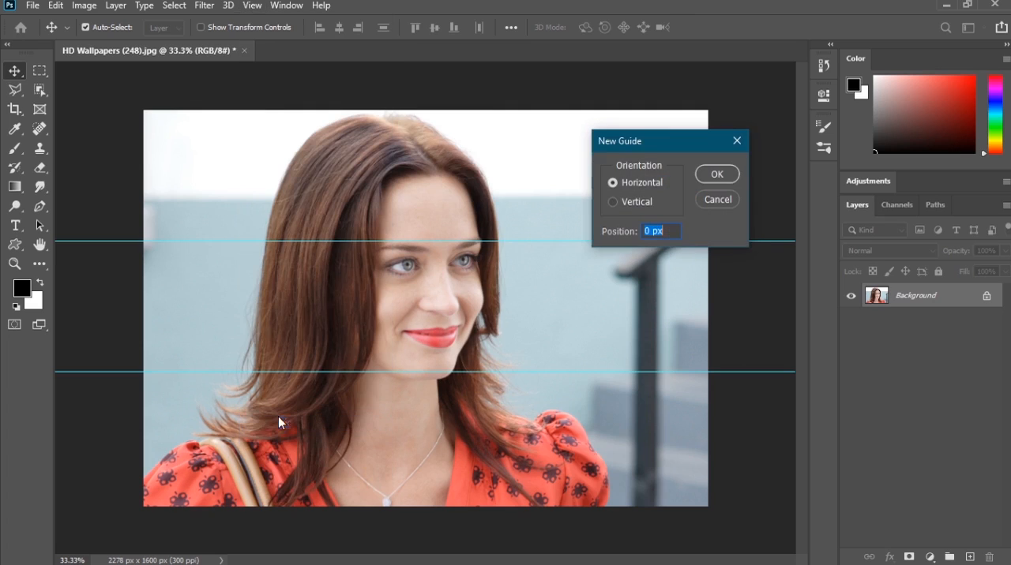
click(613, 202)
text(33)
click(730, 173)
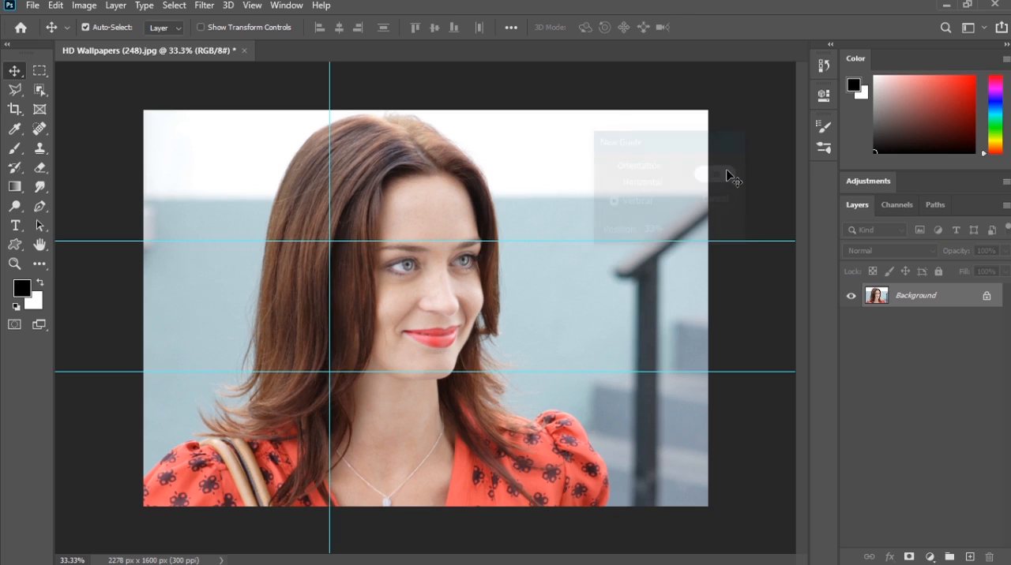
Step: Add a second vertical guide at 66% of the image width
click(251, 7)
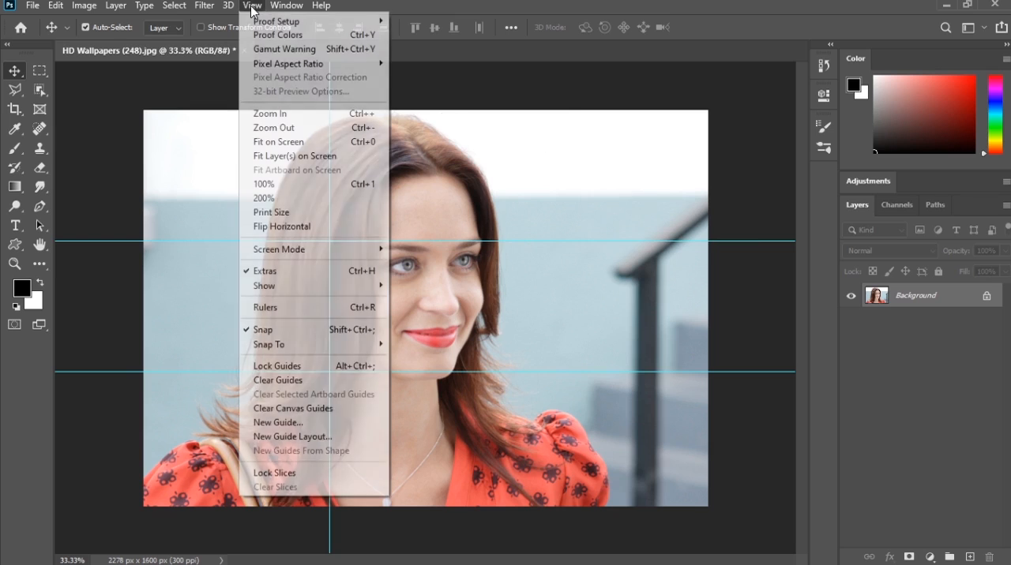
click(278, 422)
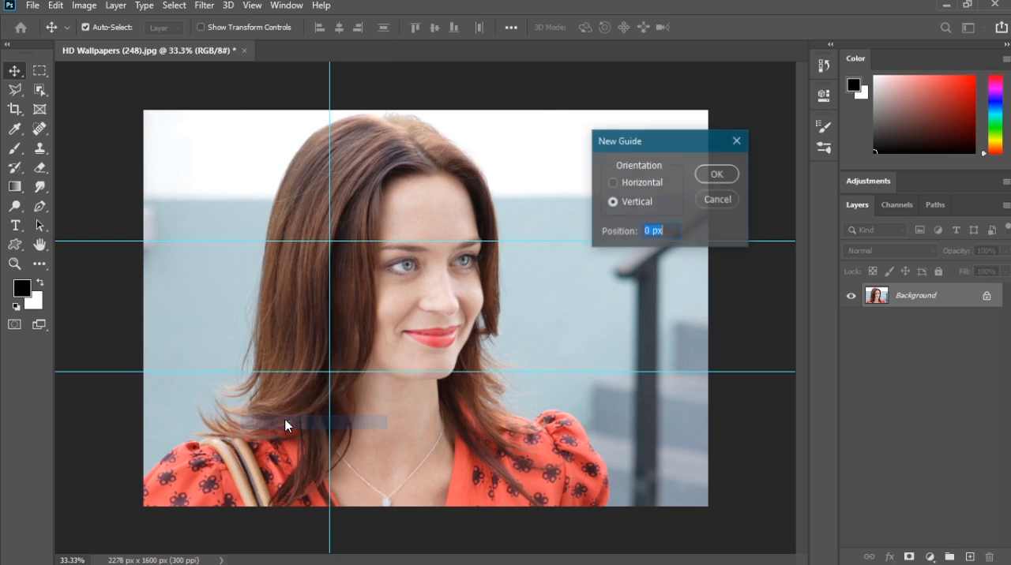
text(66)
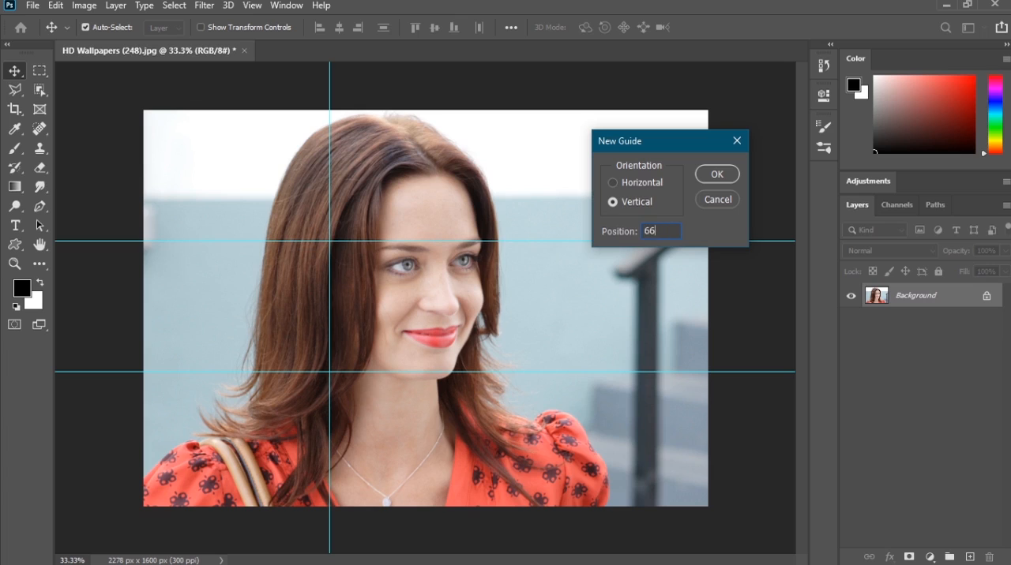
click(717, 176)
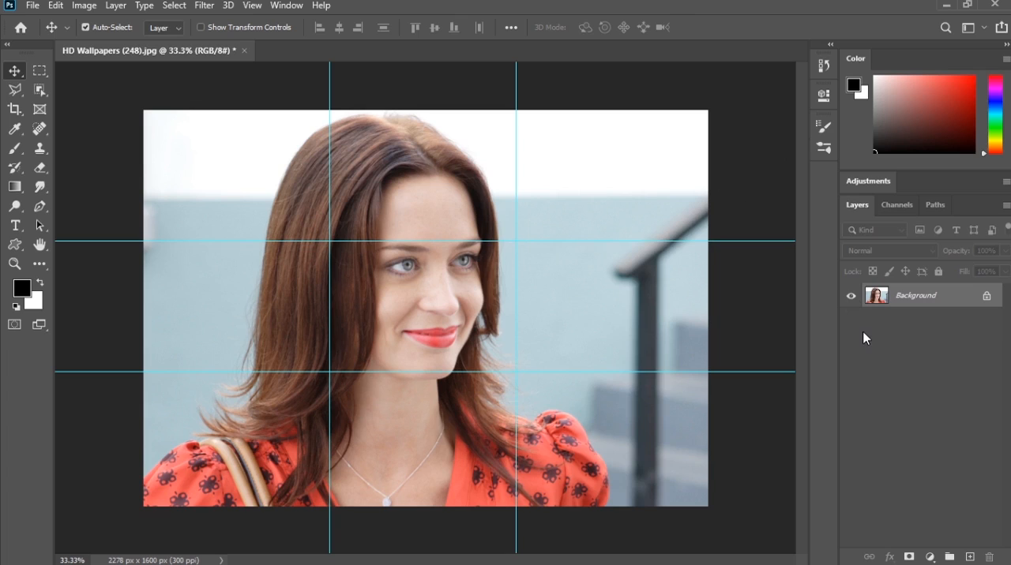
click(252, 6)
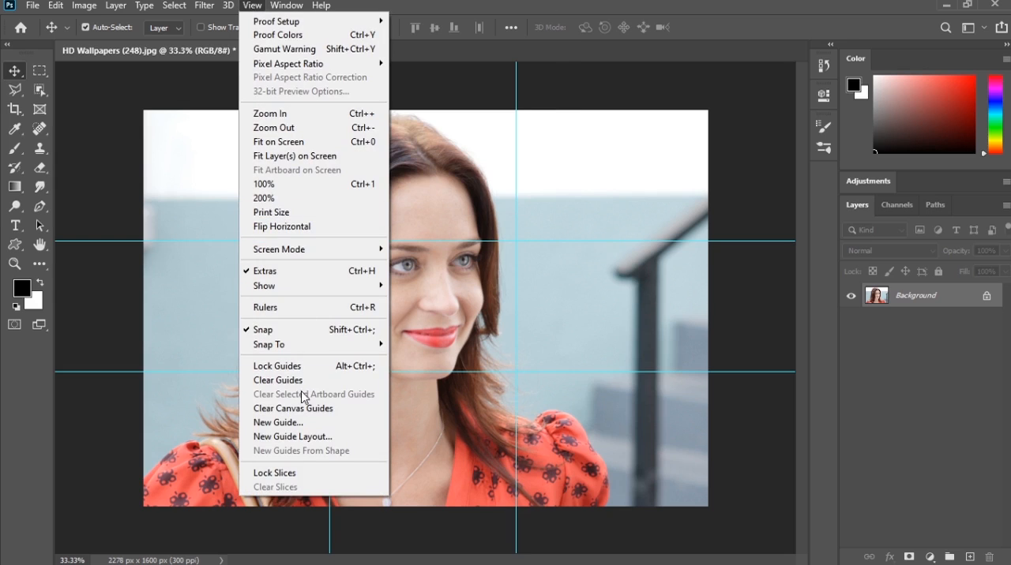
mouse_move(297, 346)
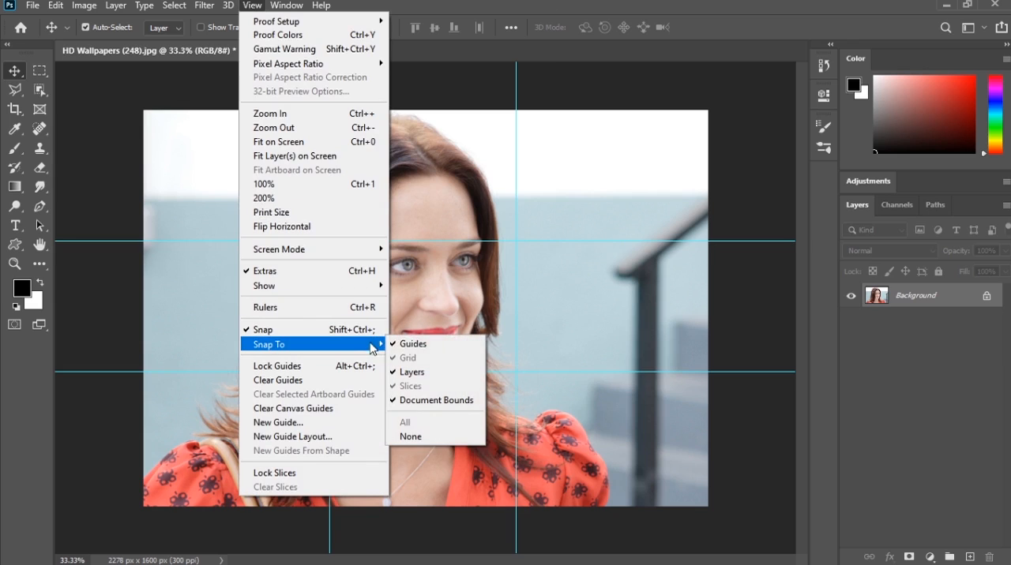
click(606, 303)
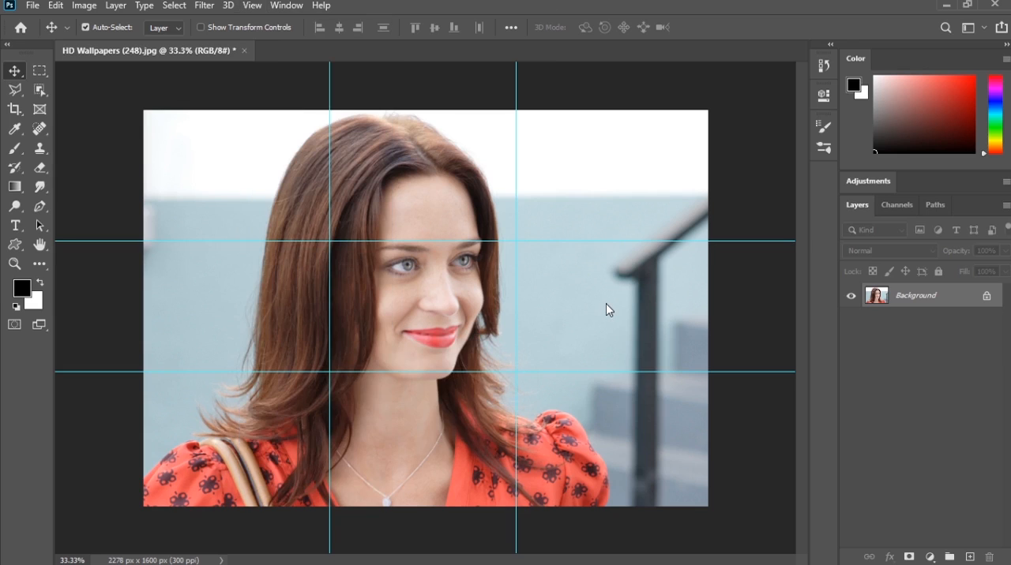
Step: Try to extend the canvas evenly around the photo to 2460 x 1728 px with the Crop tool
click(15, 112)
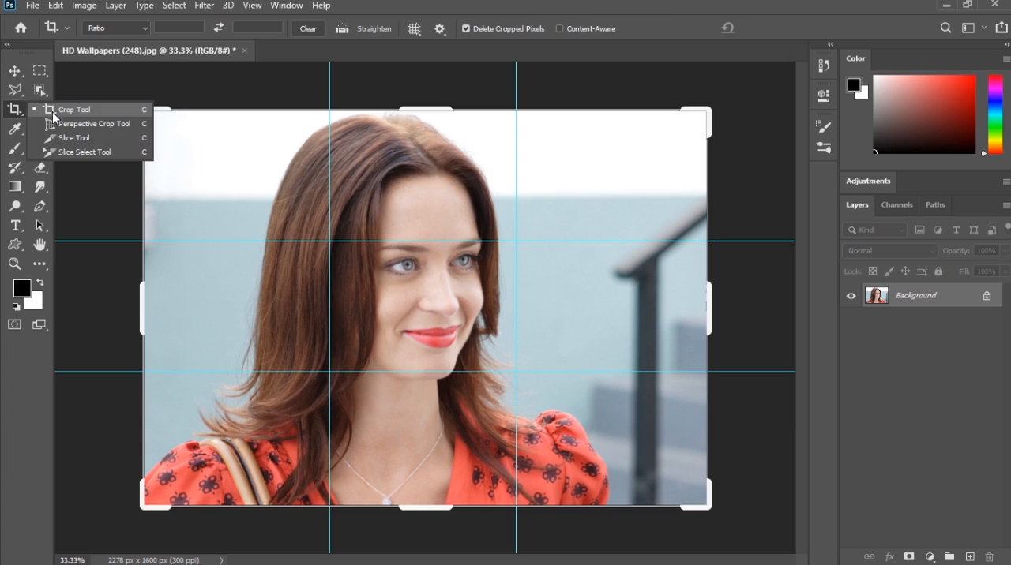
click(54, 115)
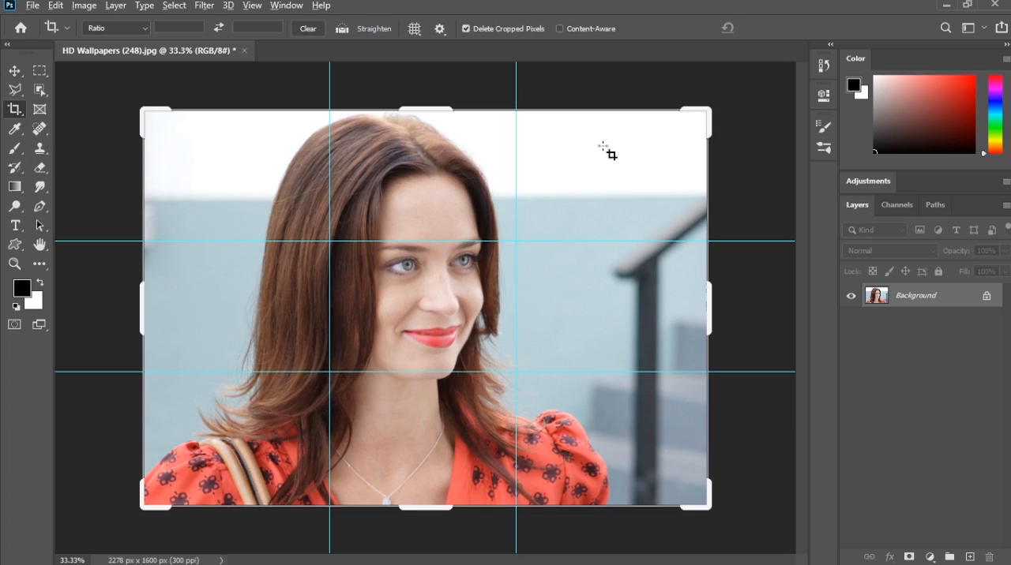
drag(708, 107, 729, 100)
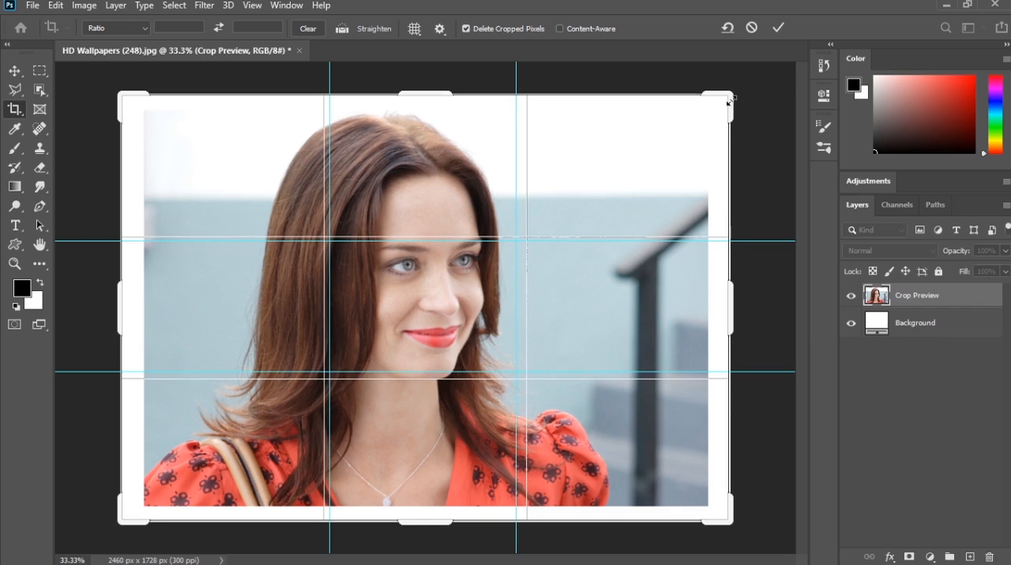
key(Return)
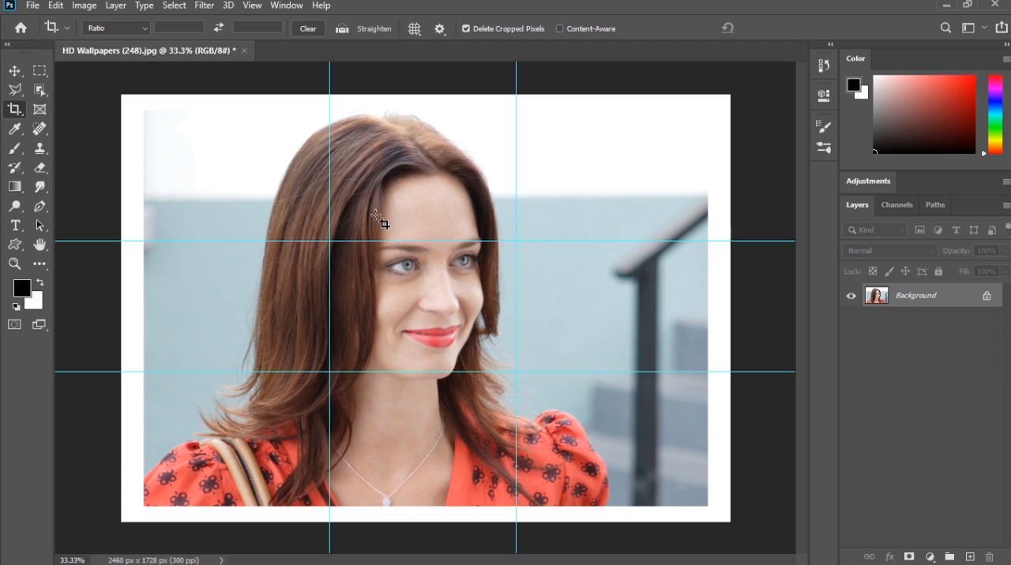
key(v)
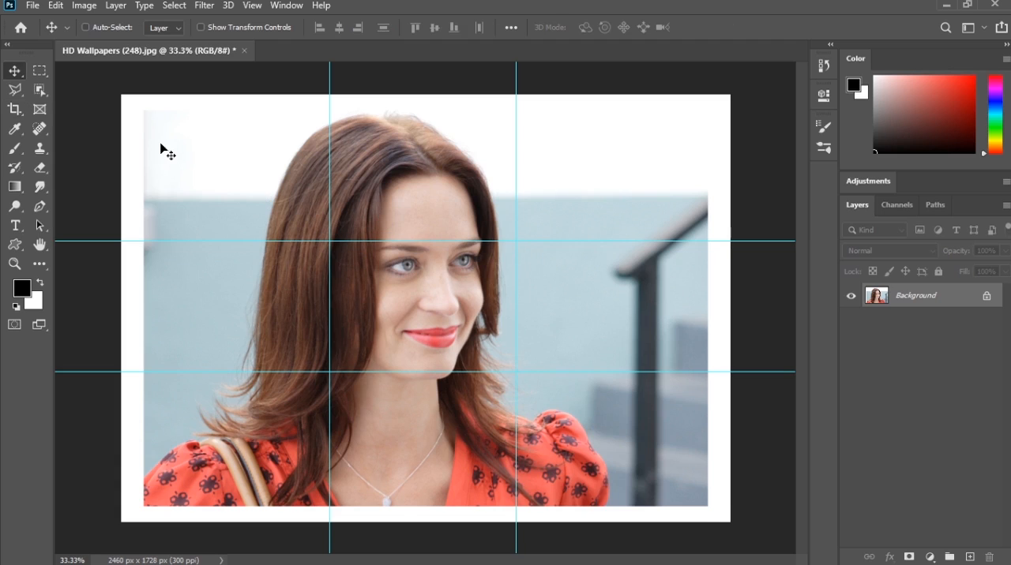
key(ctrl+z)
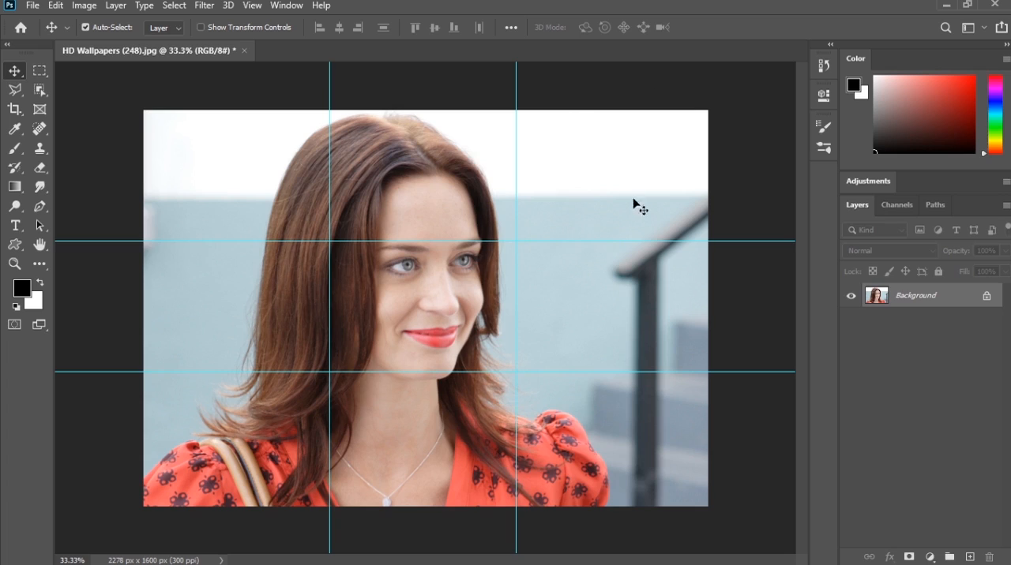
Step: Copy the top-left and top-middle guide cells of the Background photo onto separate new layers using rectangular selections
click(40, 69)
click(84, 75)
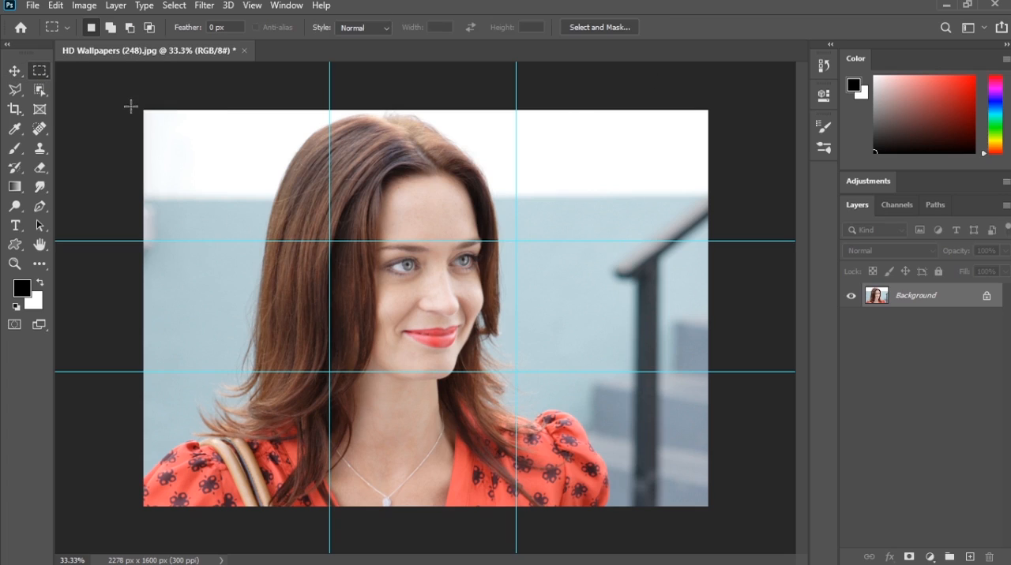
drag(143, 109, 330, 240)
key(ctrl+j)
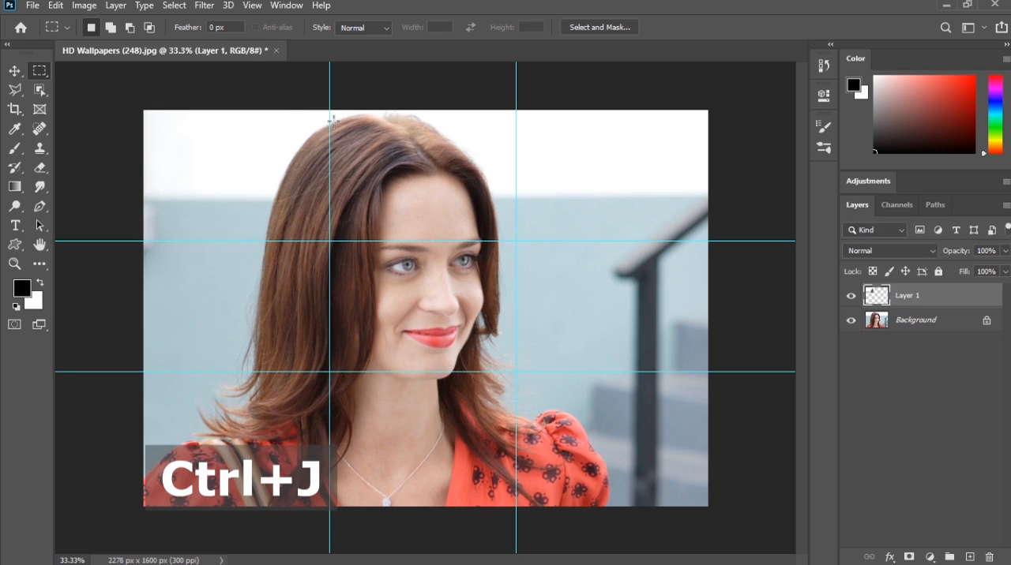
click(891, 320)
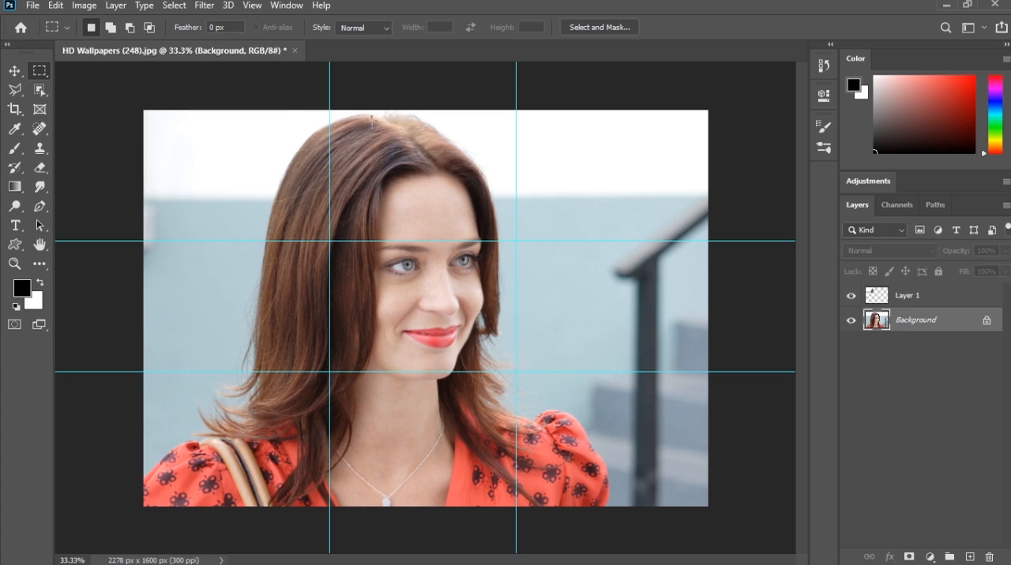
drag(330, 111, 516, 240)
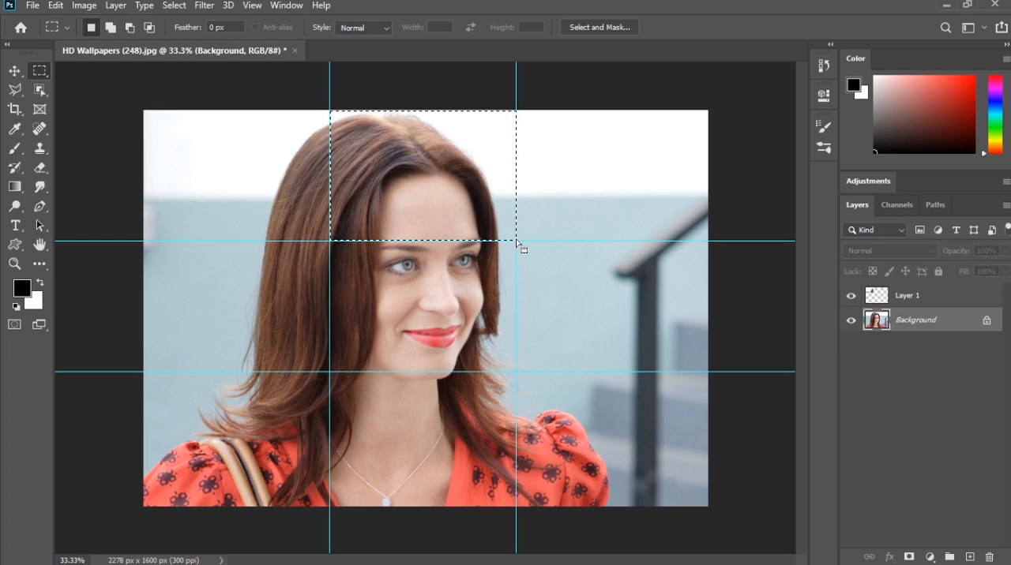
key(ctrl+j)
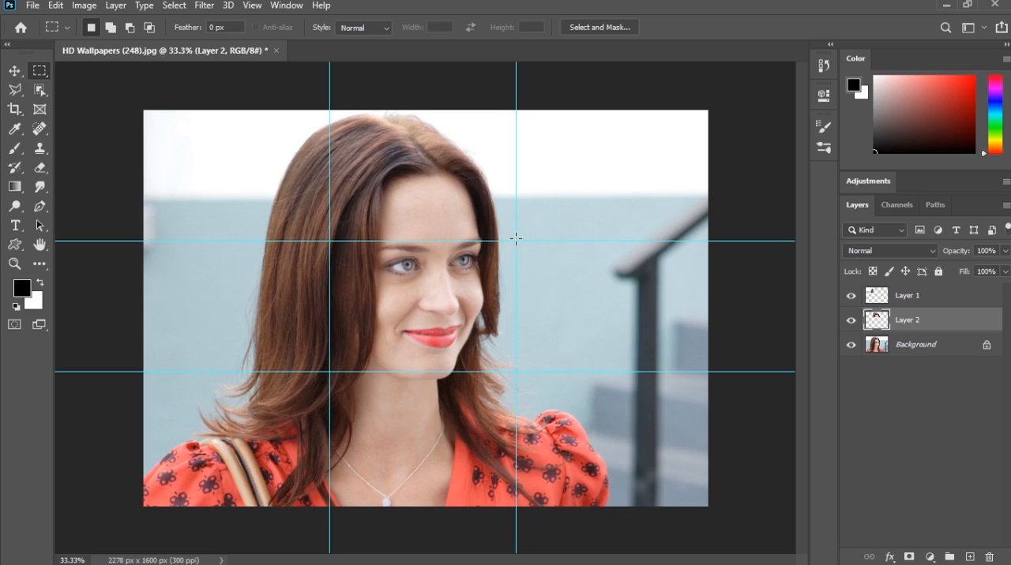
Step: Select the top-right guide cell of the Background photo and copy it to a new layer
click(932, 355)
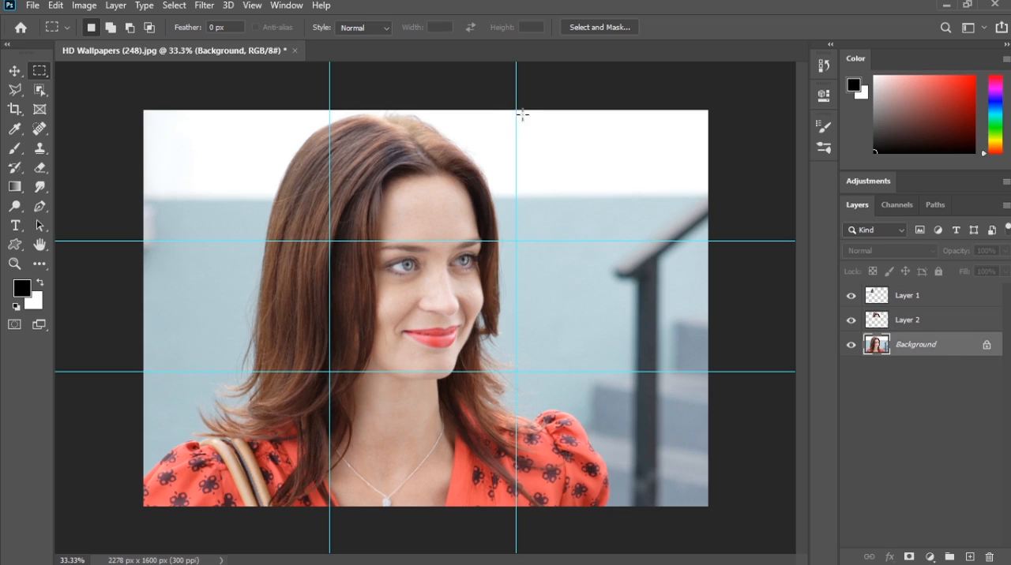
drag(522, 114, 708, 240)
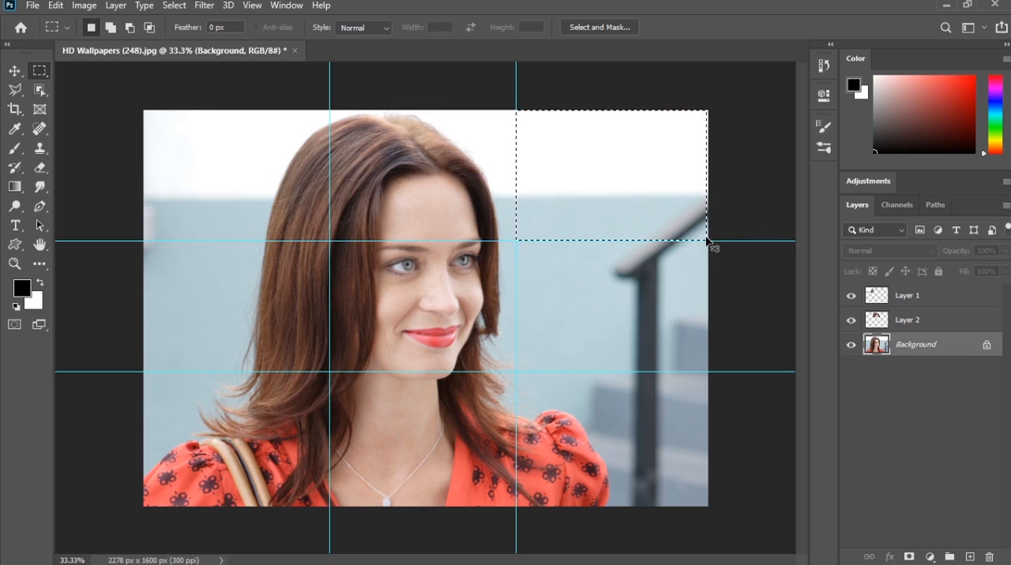
key(ctrl+d)
drag(517, 111, 708, 240)
key(ctrl+j)
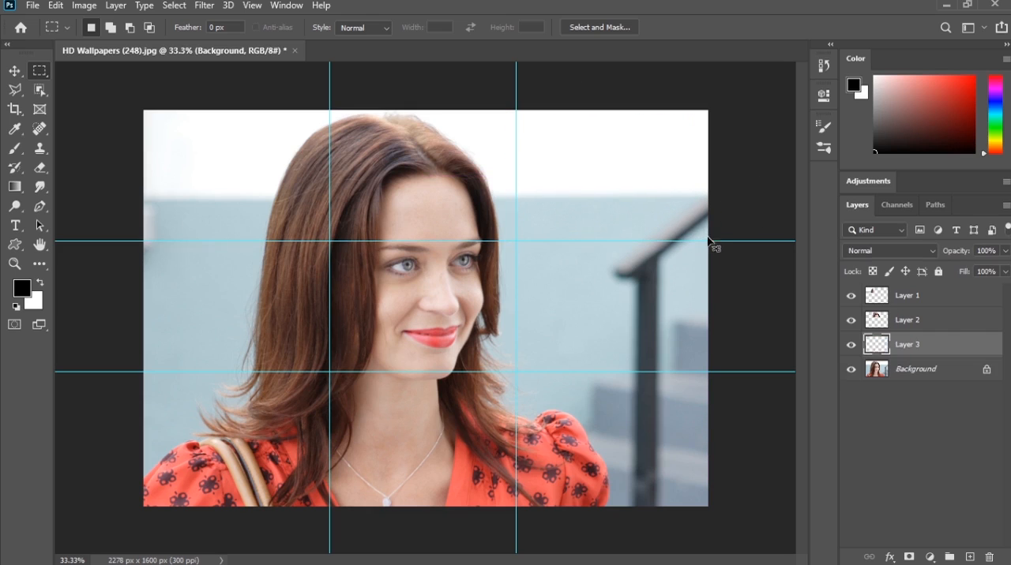
Step: Copy the middle-left guide cell of the Background photo to a new layer
click(935, 370)
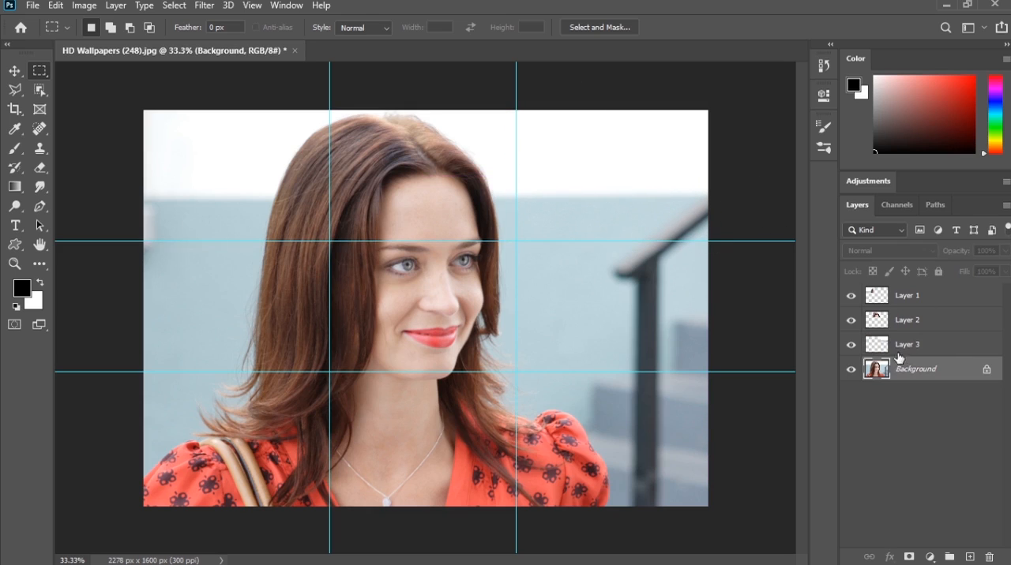
click(851, 369)
click(851, 369)
drag(143, 243, 326, 368)
key(ctrl+j)
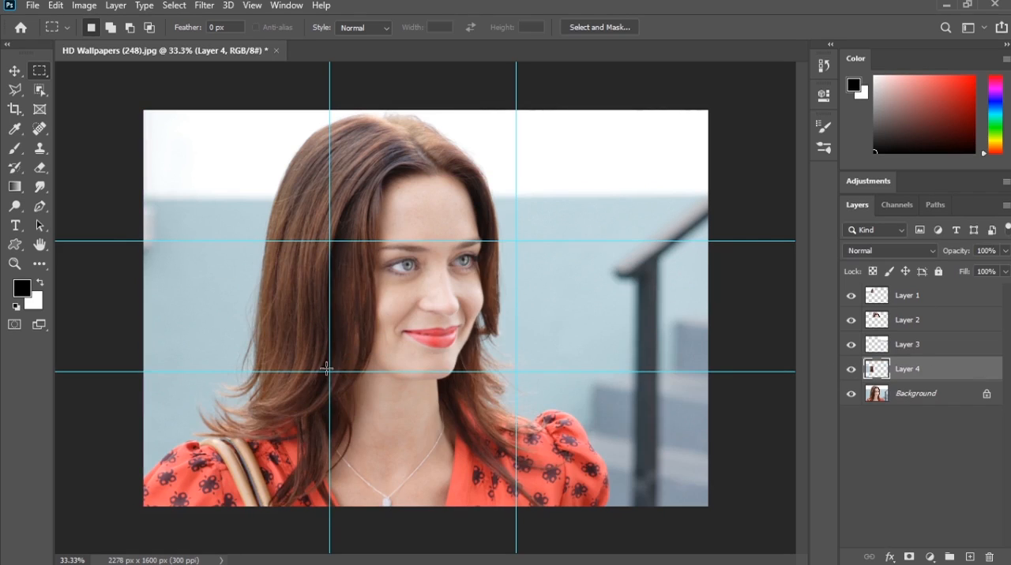
Step: Copy the centre and middle-right guide cells of the Background photo onto separate new layers
click(900, 397)
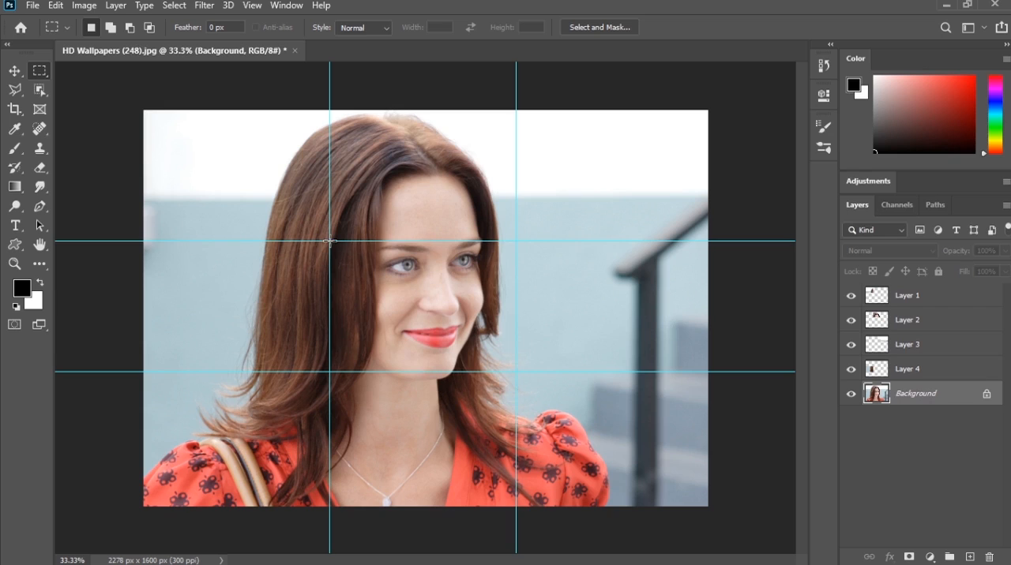
drag(329, 241, 517, 372)
key(ctrl+j)
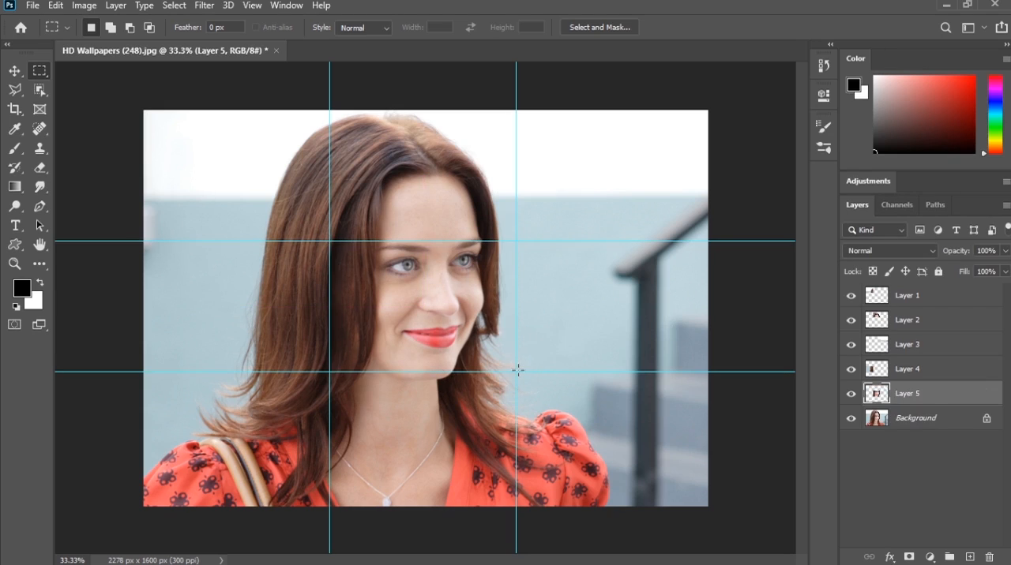
click(906, 417)
drag(515, 240, 708, 371)
key(ctrl+j)
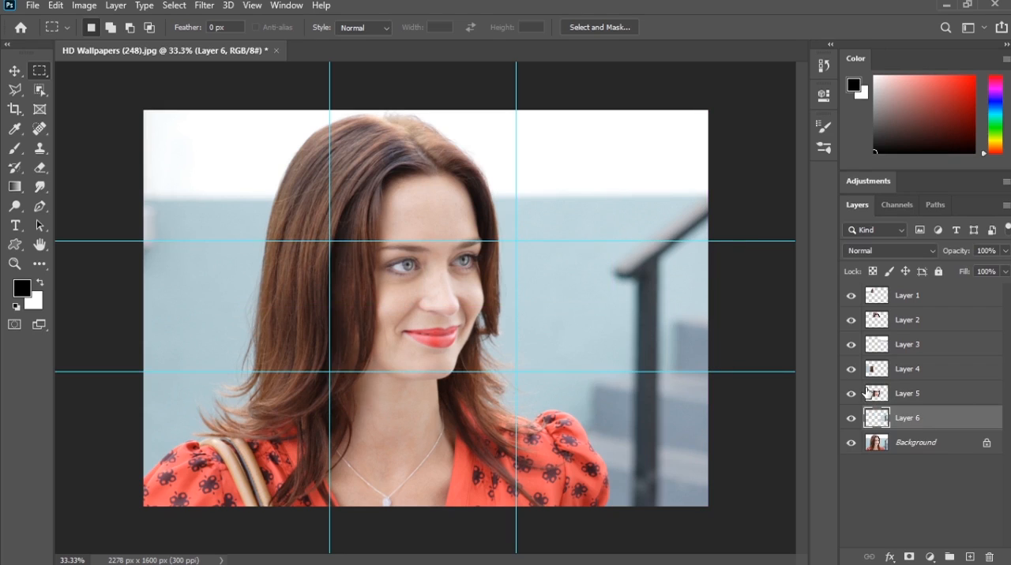
Step: Copy the bottom-left guide cell of the Background photo to a new layer
click(914, 441)
drag(143, 372, 328, 507)
key(ctrl+j)
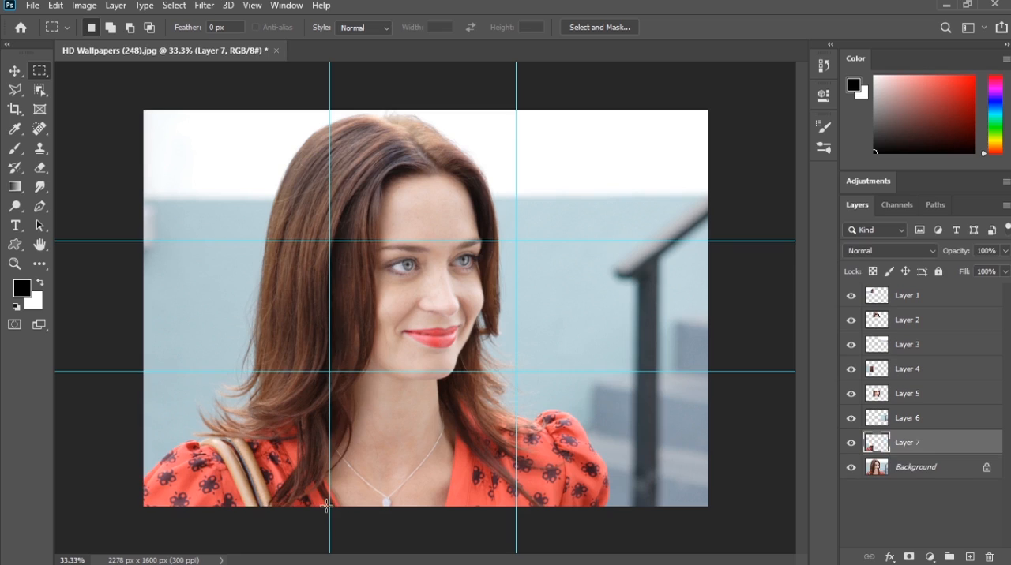
Step: Copy the bottom-centre and bottom-right guide cells of the Background photo onto separate new layers
click(927, 467)
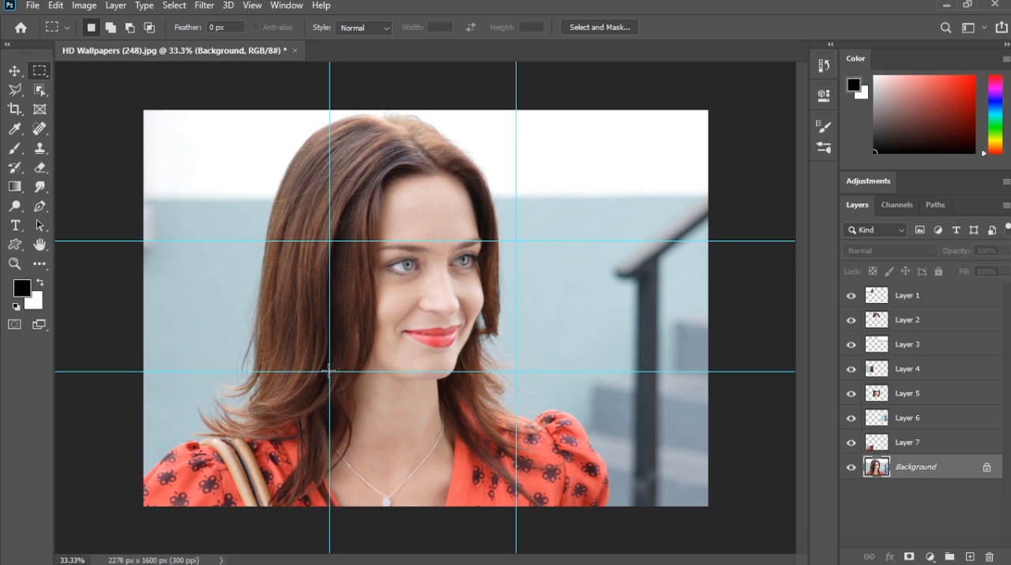
drag(328, 372, 516, 507)
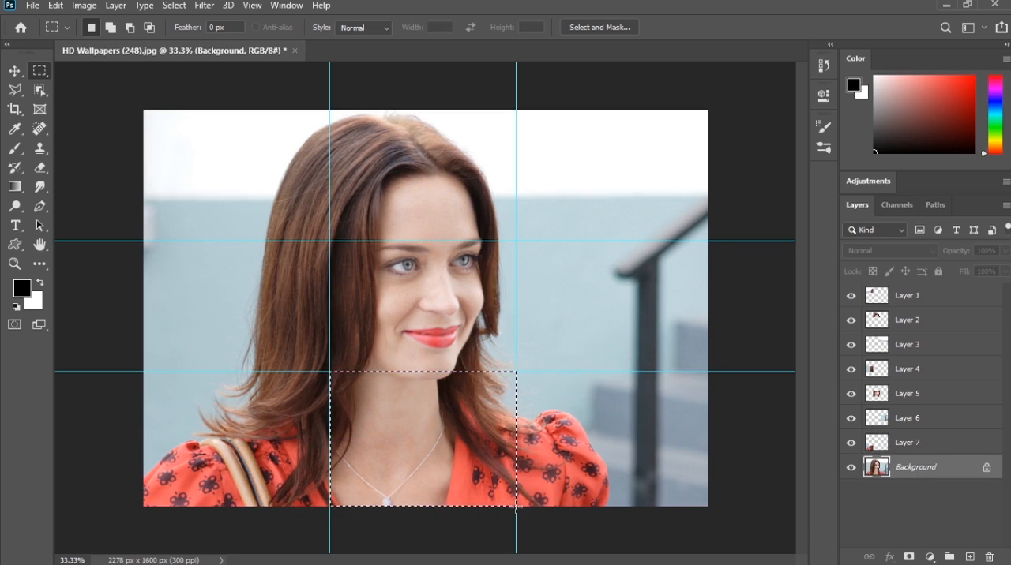
key(ctrl+j)
click(920, 493)
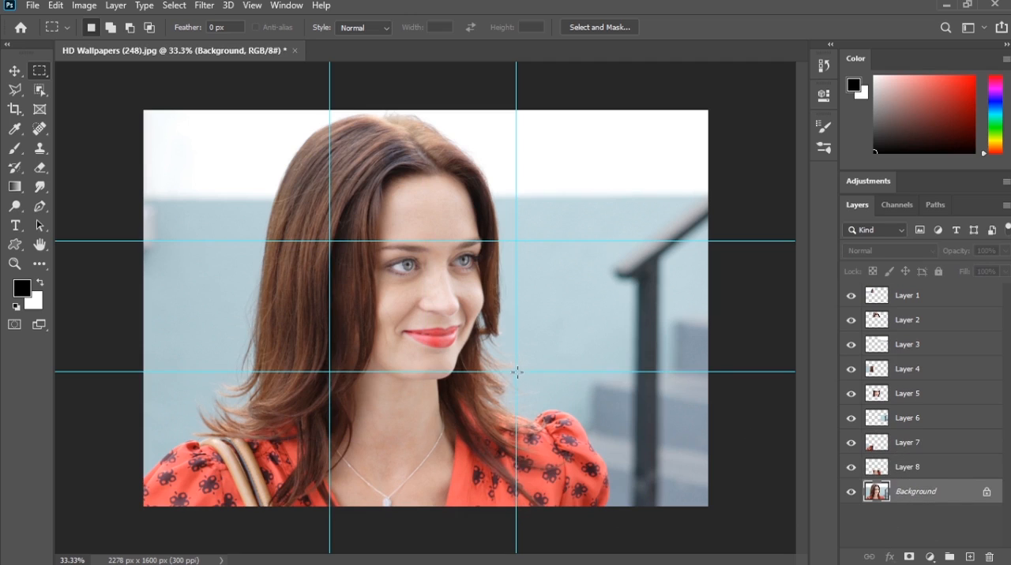
drag(516, 372, 707, 507)
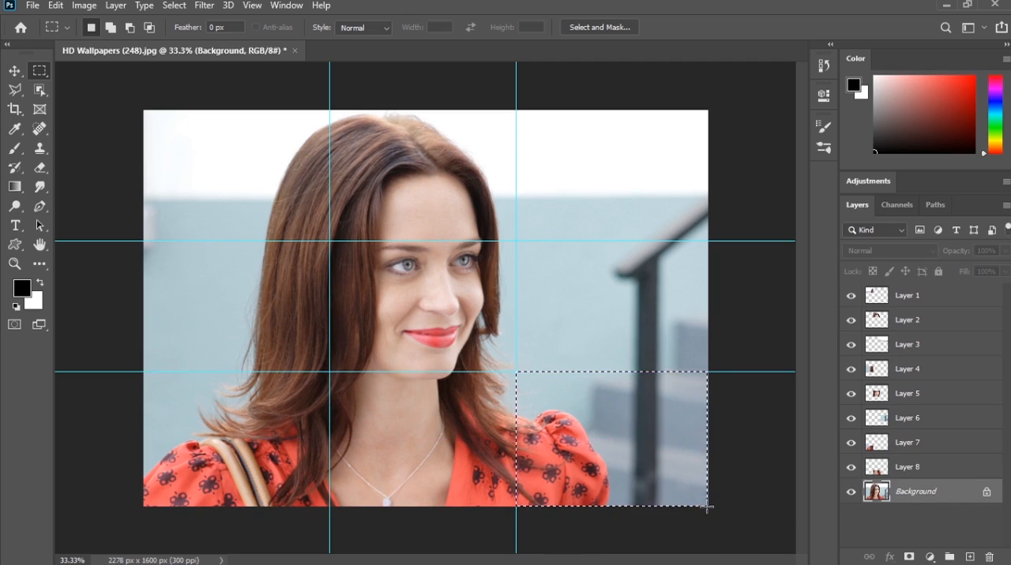
key(ctrl+j)
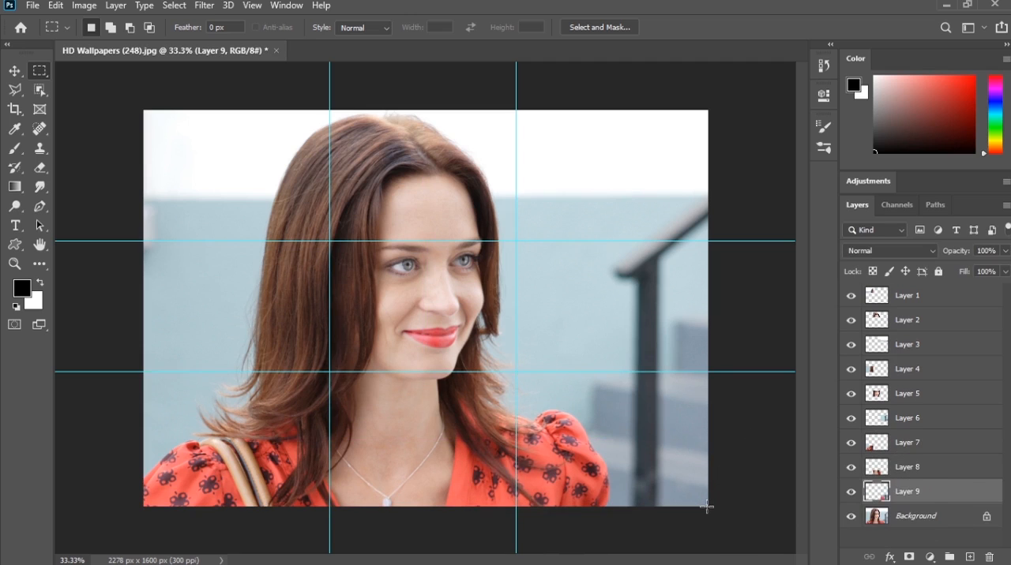
Step: Enlarge the canvas evenly around its centre with the Crop tool to about 2446 x 1718 px, leaving a border around the photo
click(930, 517)
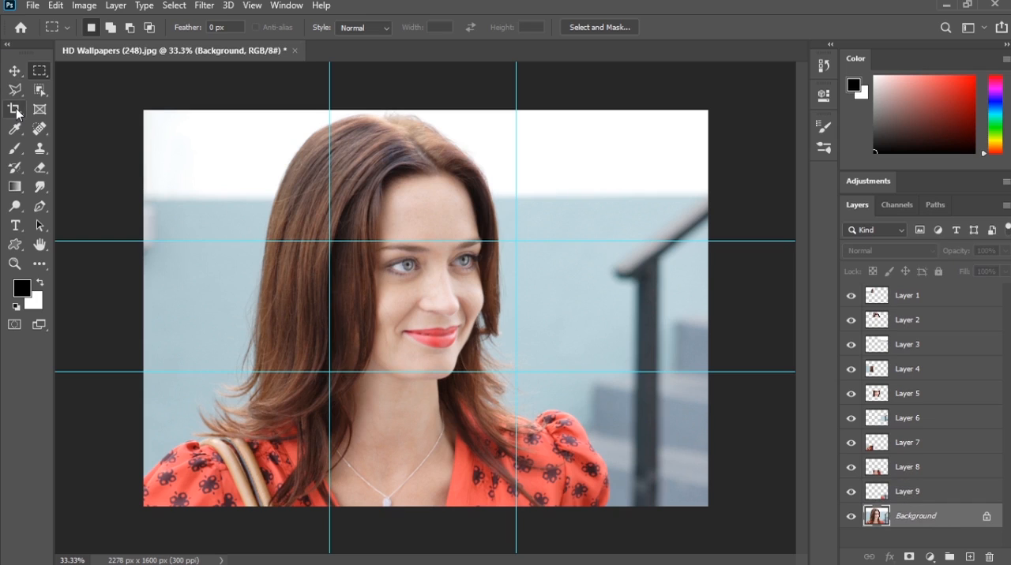
drag(16, 111, 60, 114)
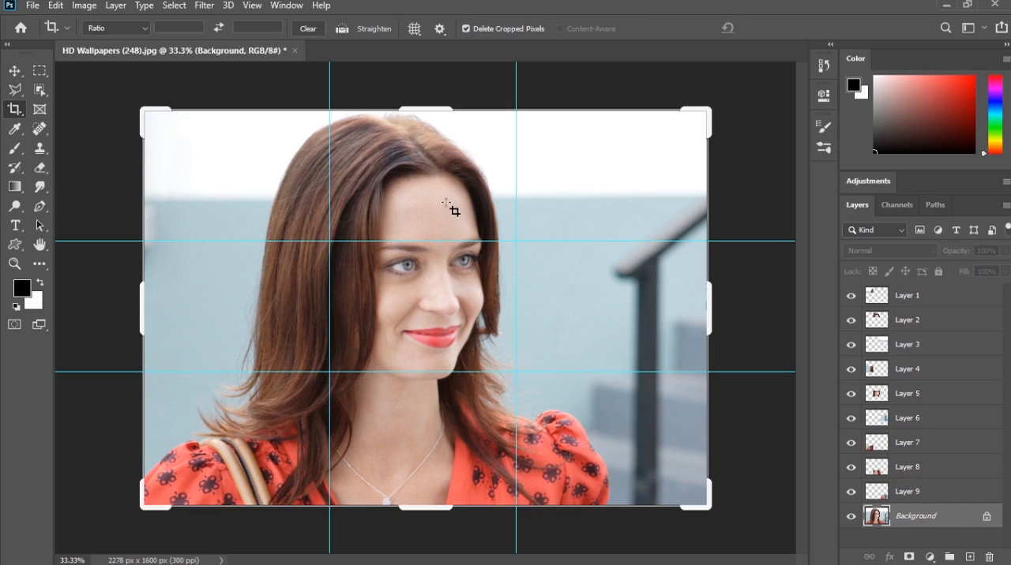
click(716, 315)
key(shift+alt)
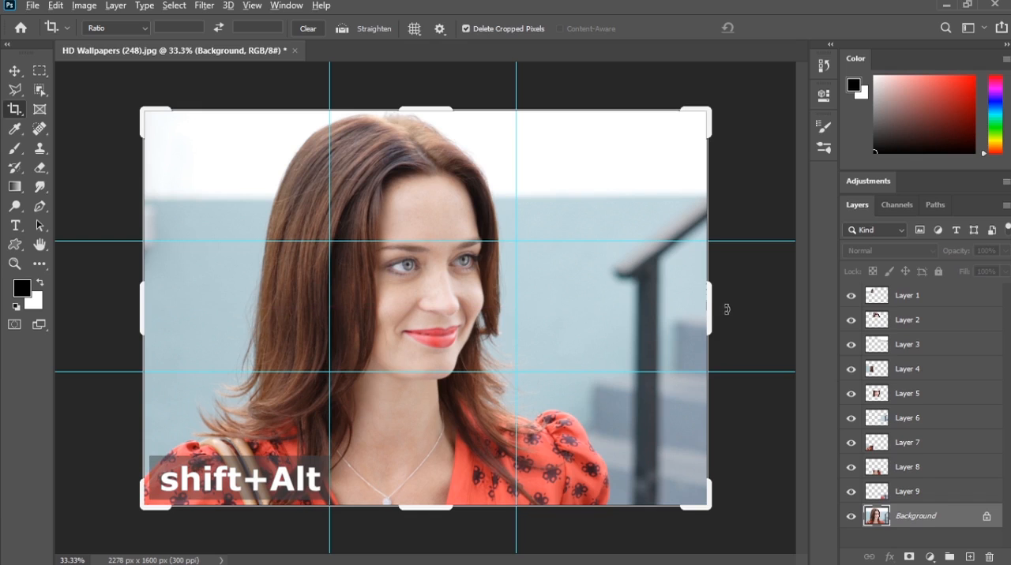
drag(702, 503, 725, 517)
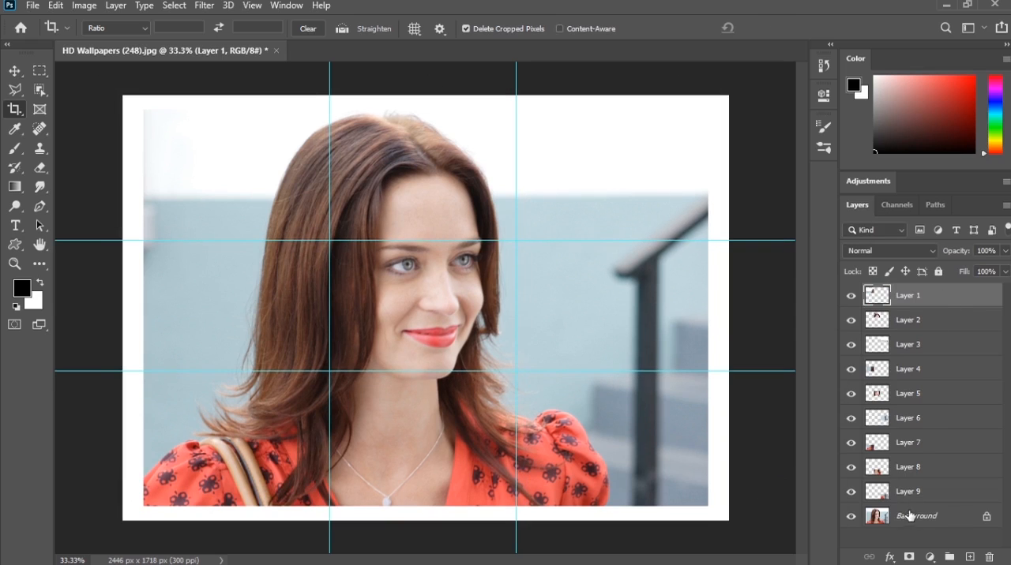
Step: Add a black (000000) Solid Color fill layer directly above the Background layer
click(910, 517)
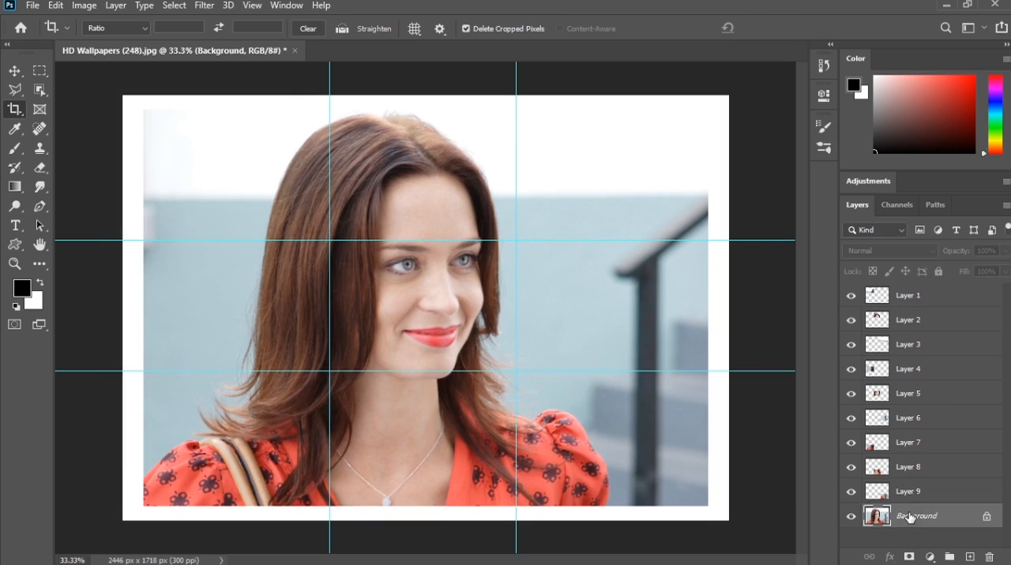
click(930, 558)
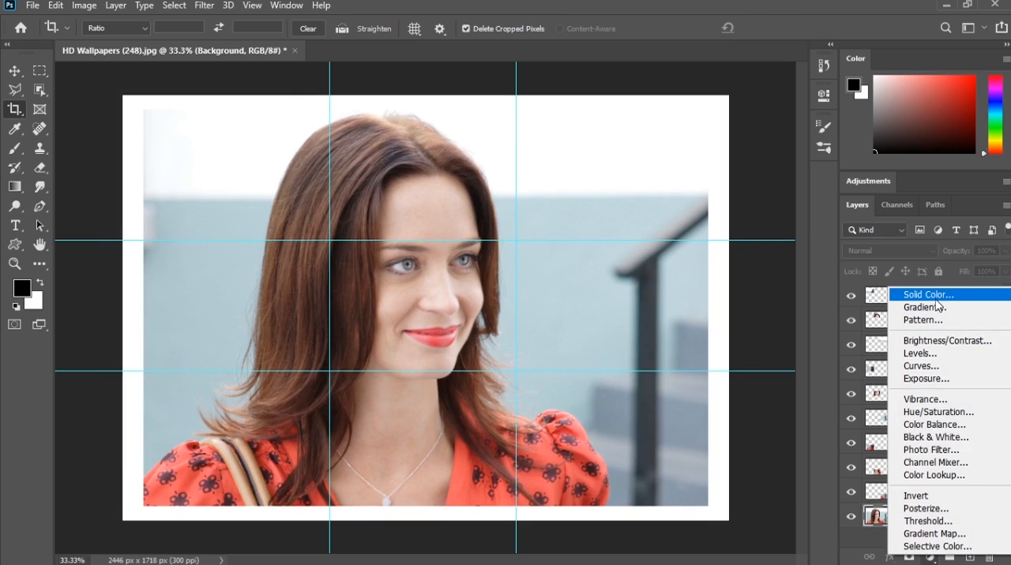
click(935, 298)
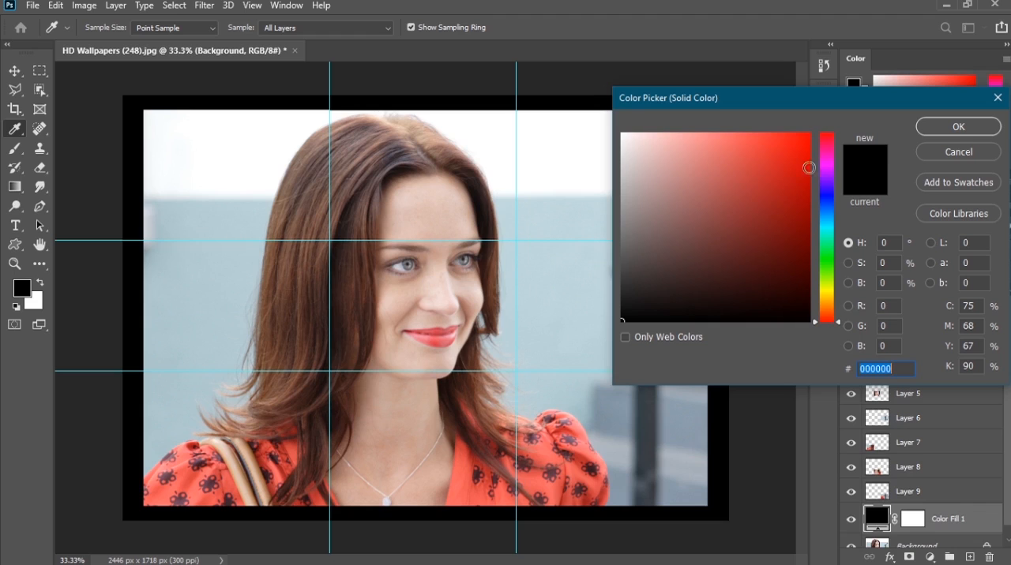
click(973, 131)
key(c)
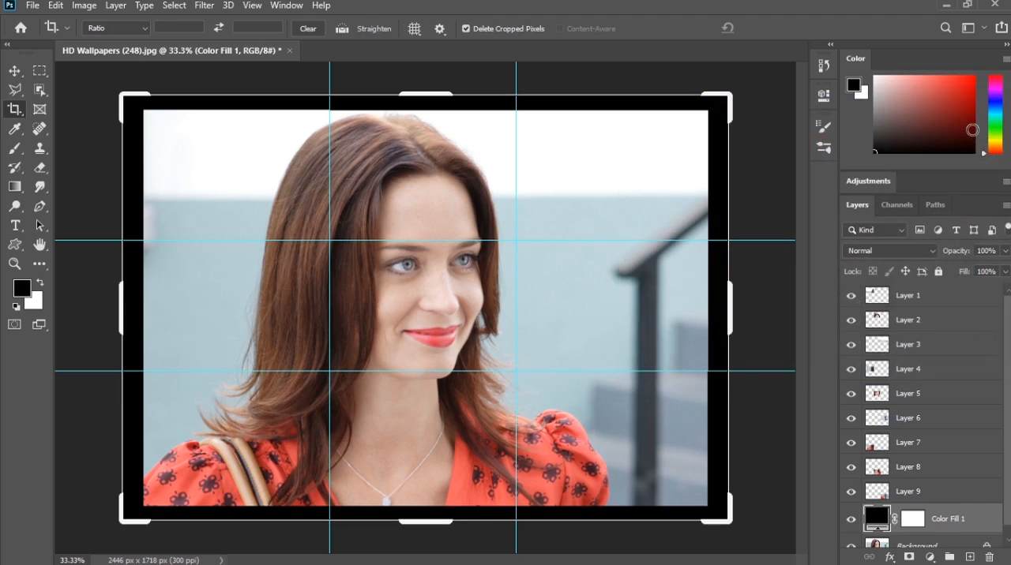
Step: Add an inside Stroke effect to Layer 1 with a size of 18 px
click(932, 304)
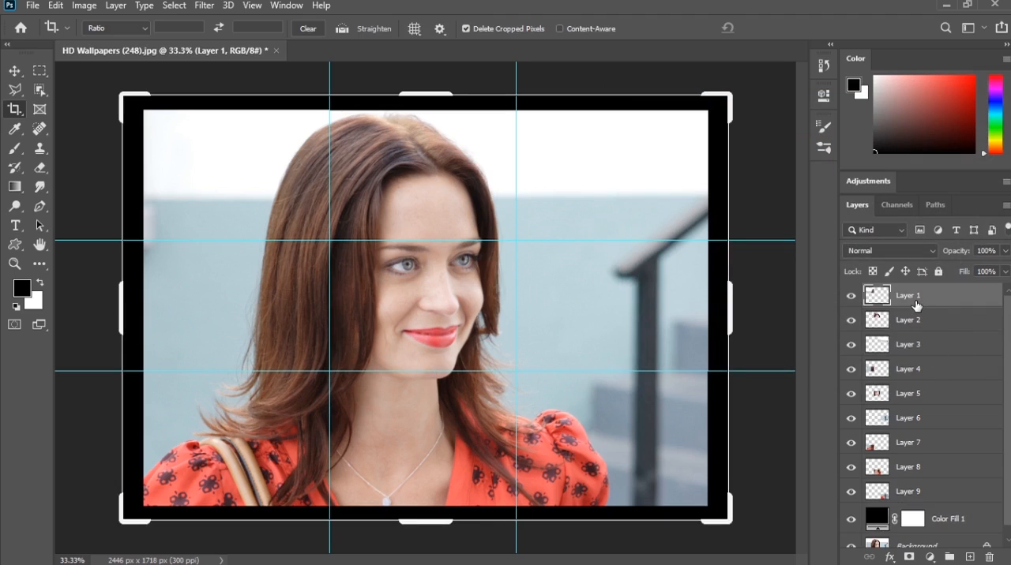
click(890, 558)
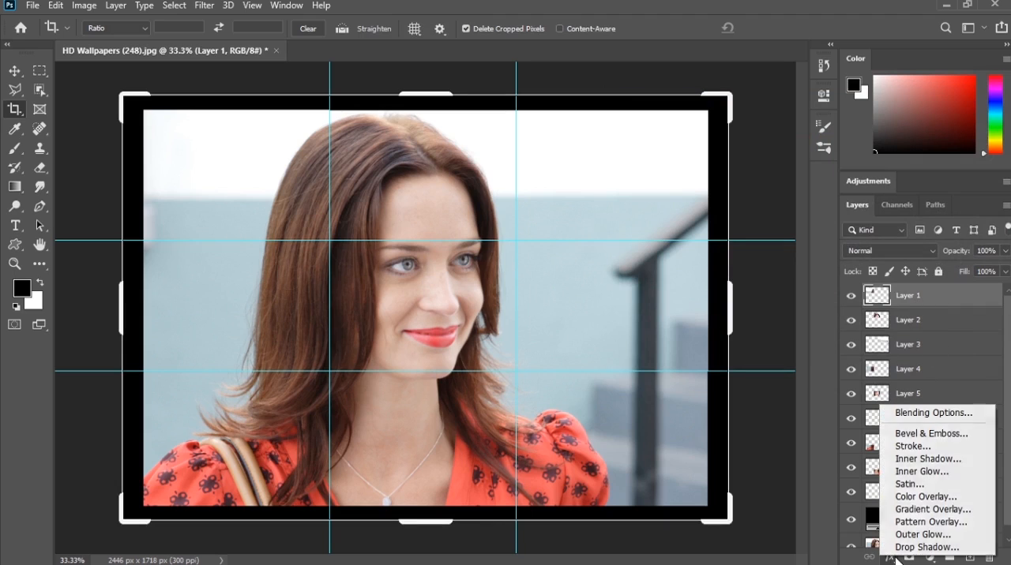
click(913, 447)
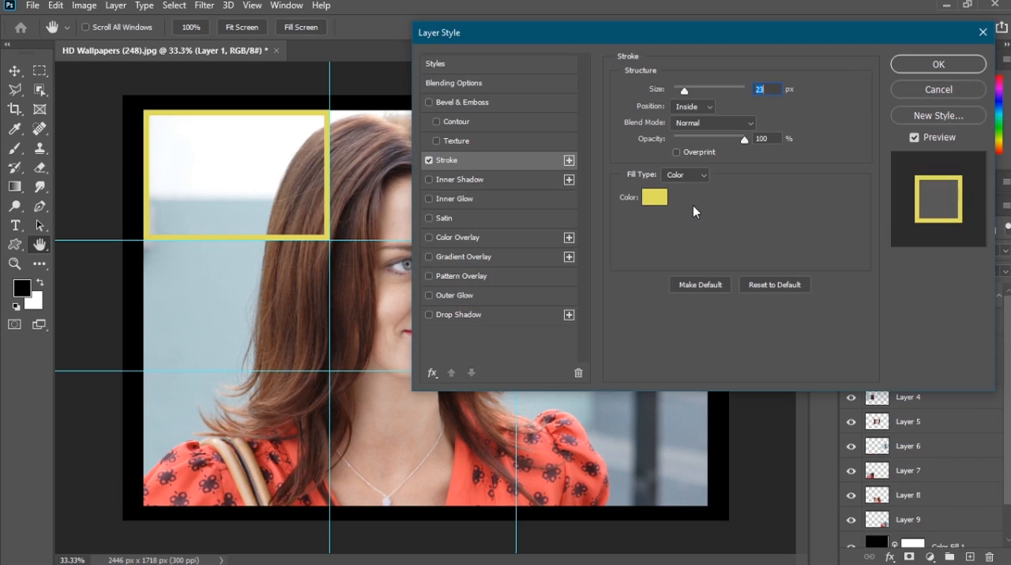
drag(683, 32, 744, 11)
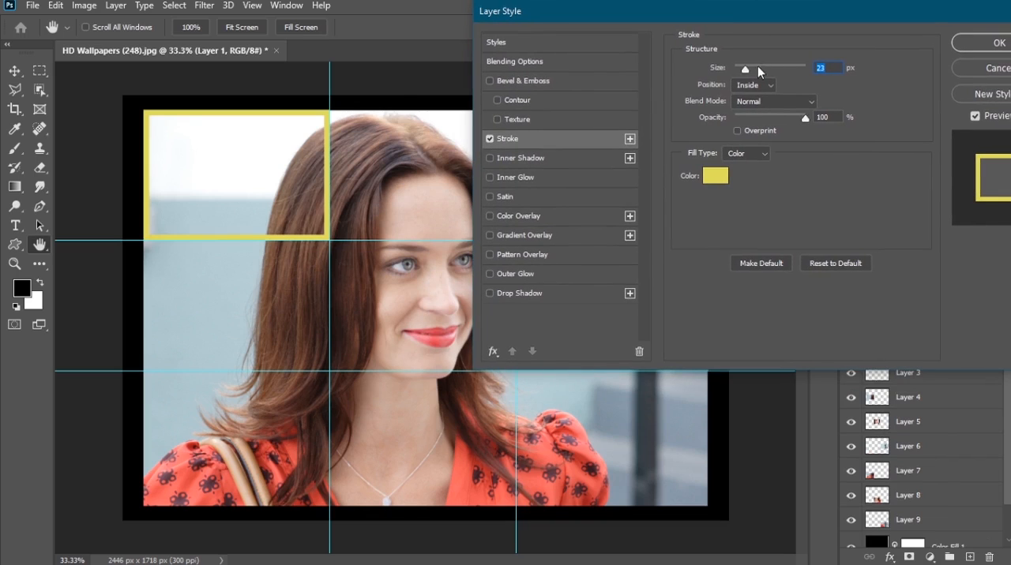
drag(721, 74, 717, 73)
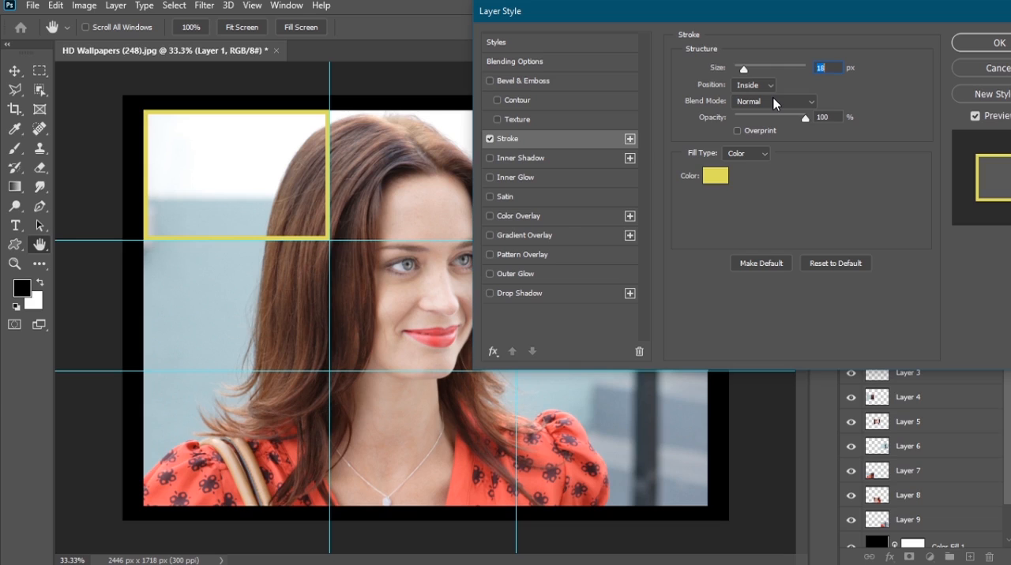
Step: Set Layer 1's stroke colour to the muted grey-olive a4a481 and apply the layer style
click(716, 174)
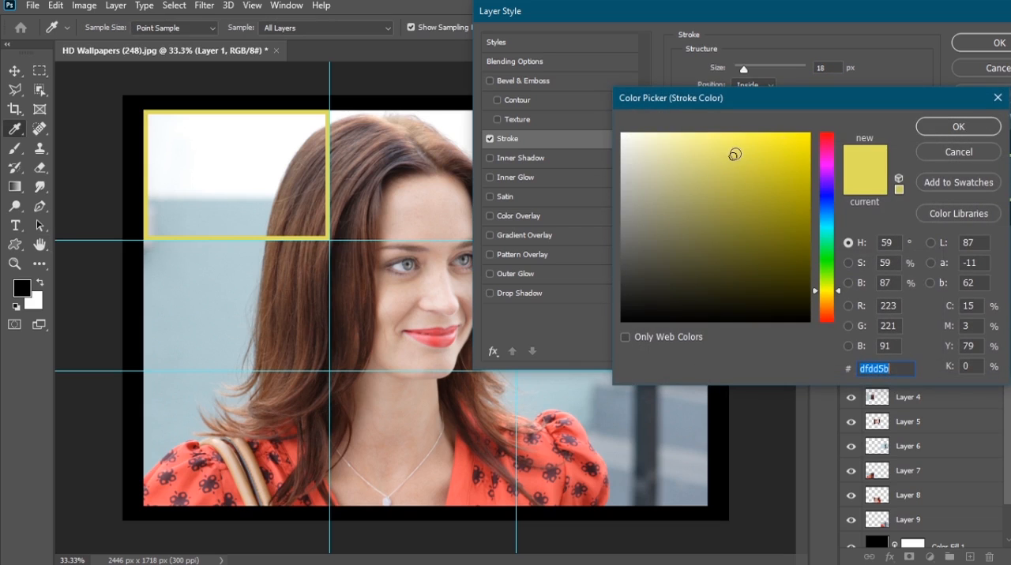
drag(731, 153, 713, 131)
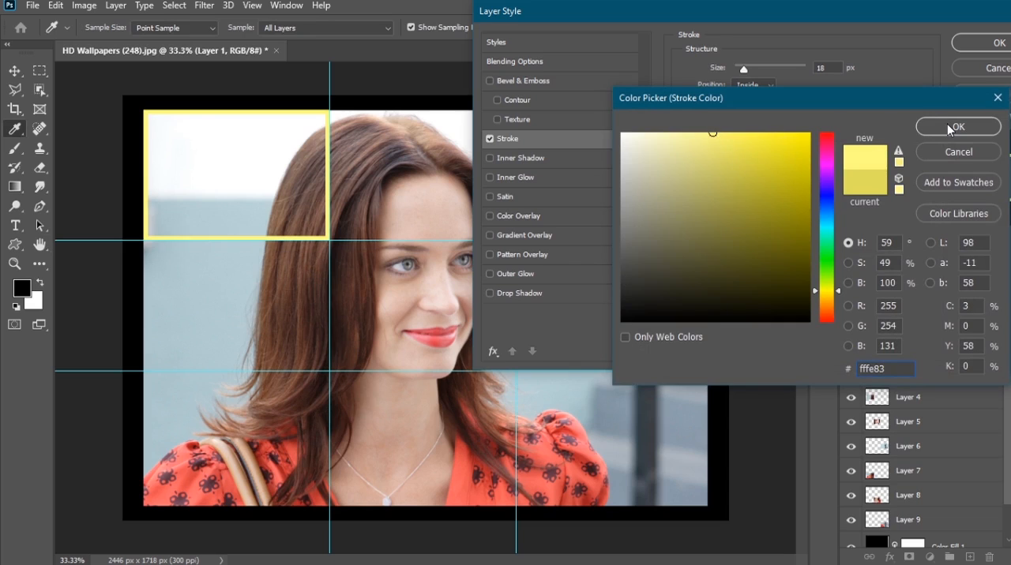
mouse_move(685, 144)
mouse_down()
mouse_move(646, 142)
mouse_move(649, 181)
mouse_move(637, 202)
mouse_move(661, 200)
mouse_up()
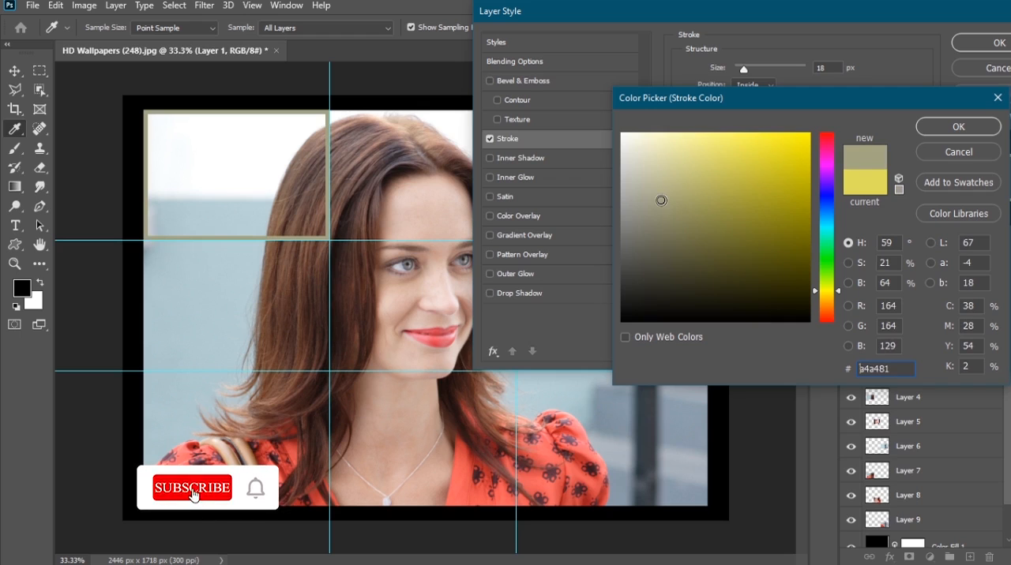
click(953, 127)
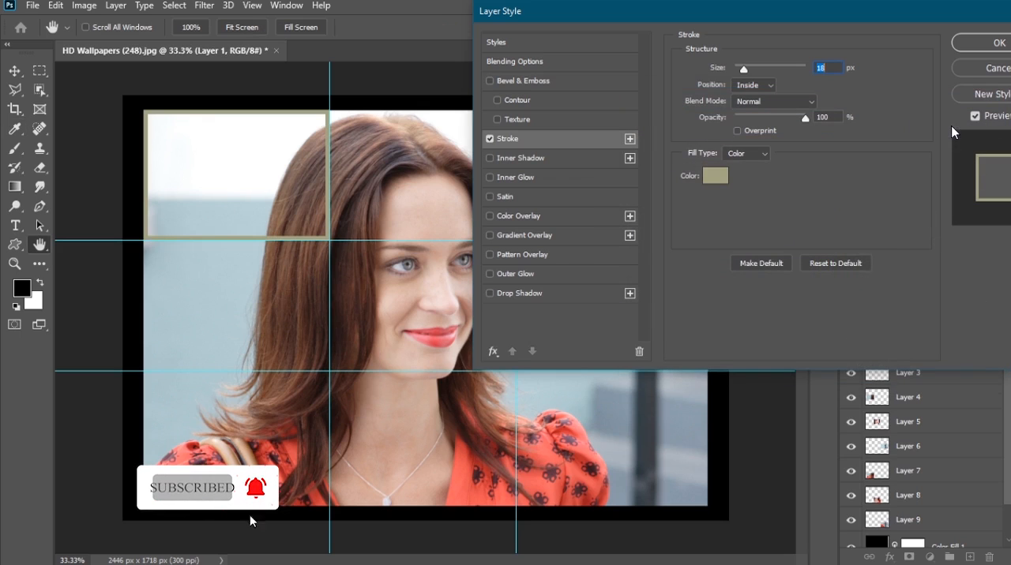
click(985, 46)
key(c)
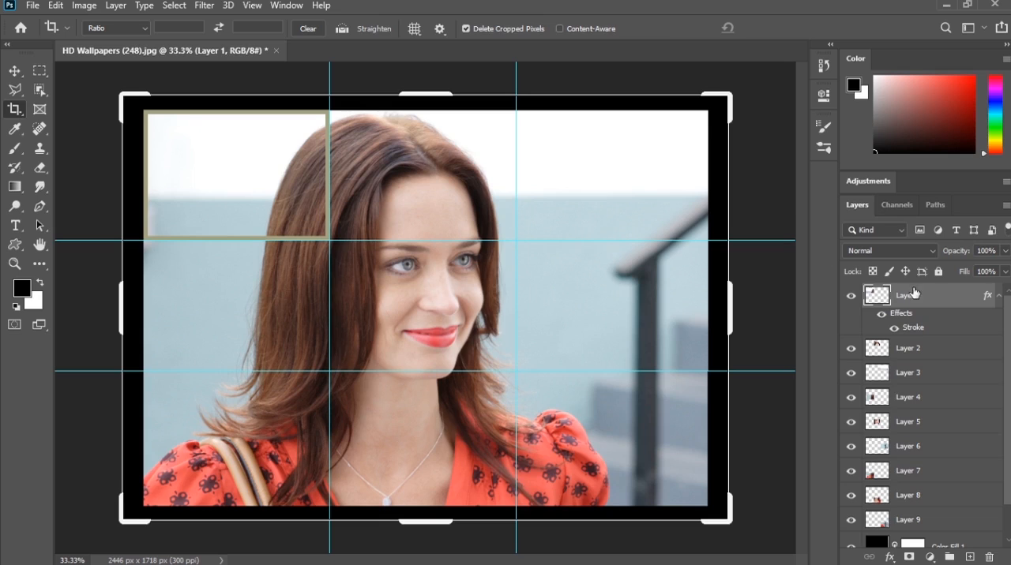
Step: Switch to the Move tool and copy the layer style of Layer 1
click(14, 72)
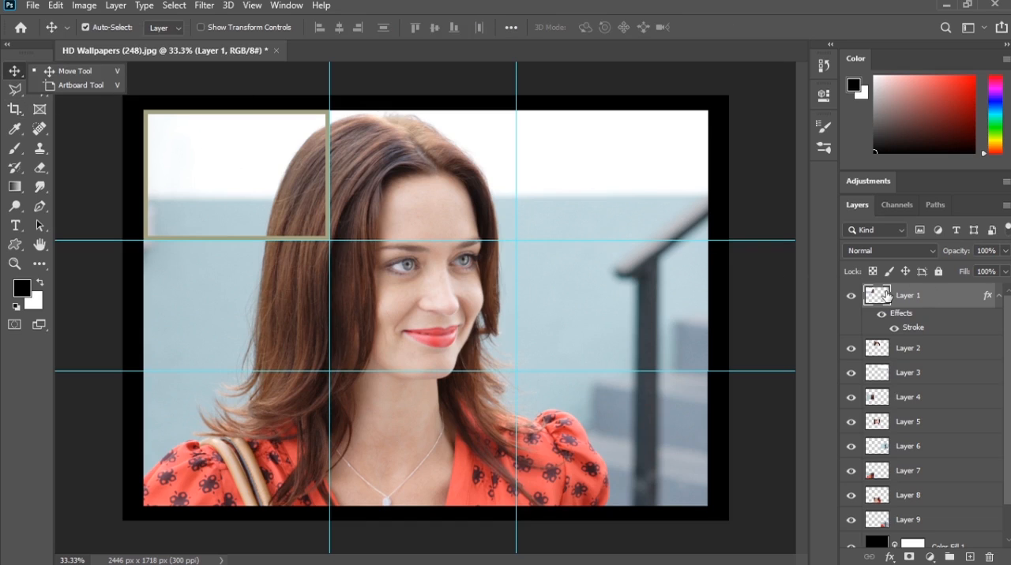
click(935, 300)
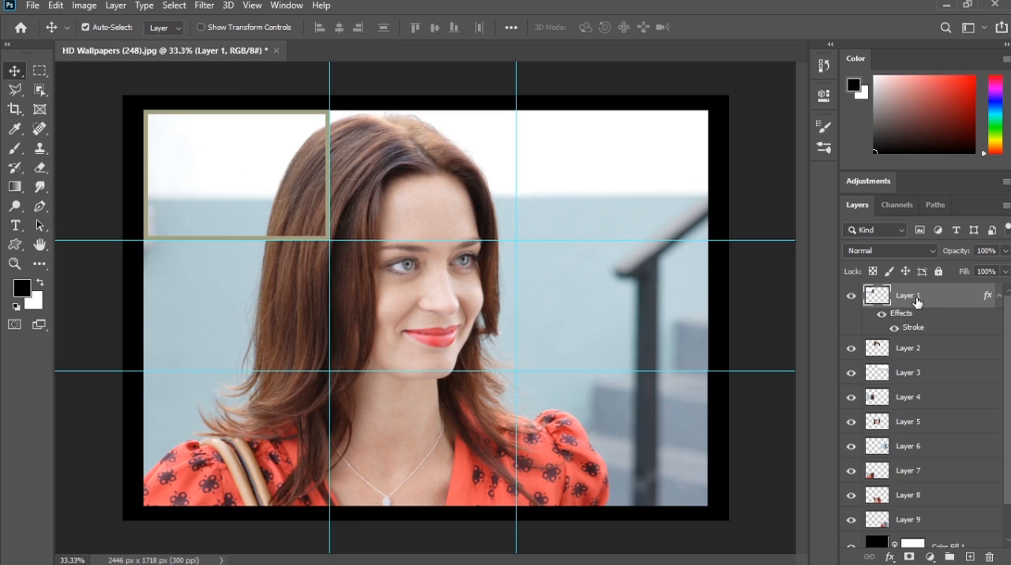
right_click(917, 298)
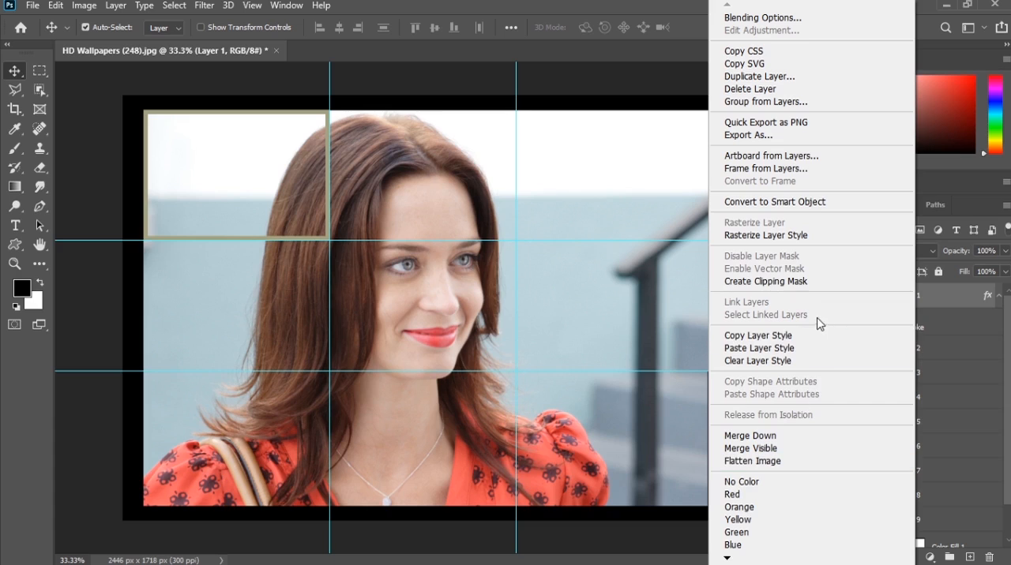
click(774, 336)
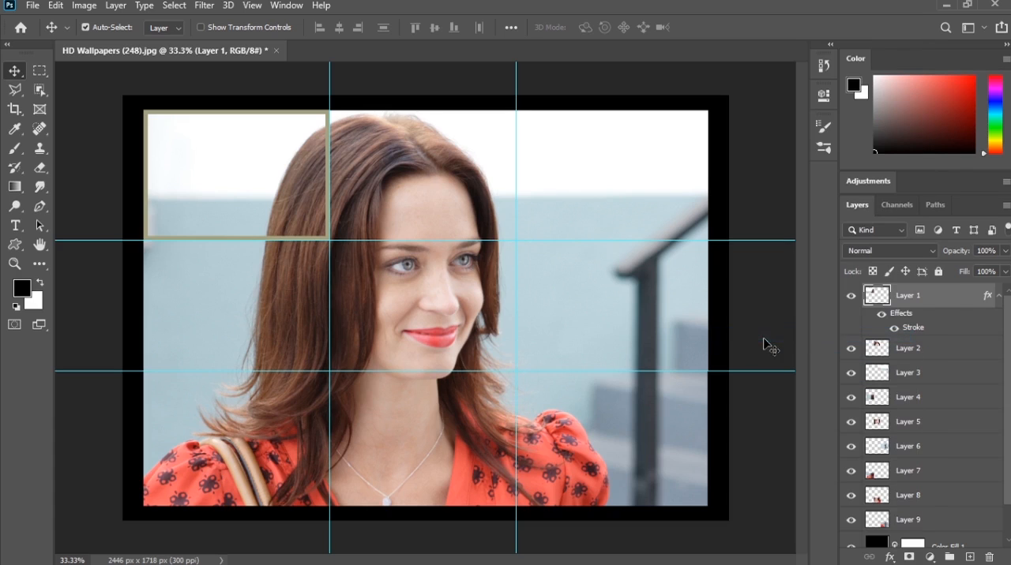
Step: Select Layer 2 through Layer 9 together and paste the copied stroke style onto them
click(953, 352)
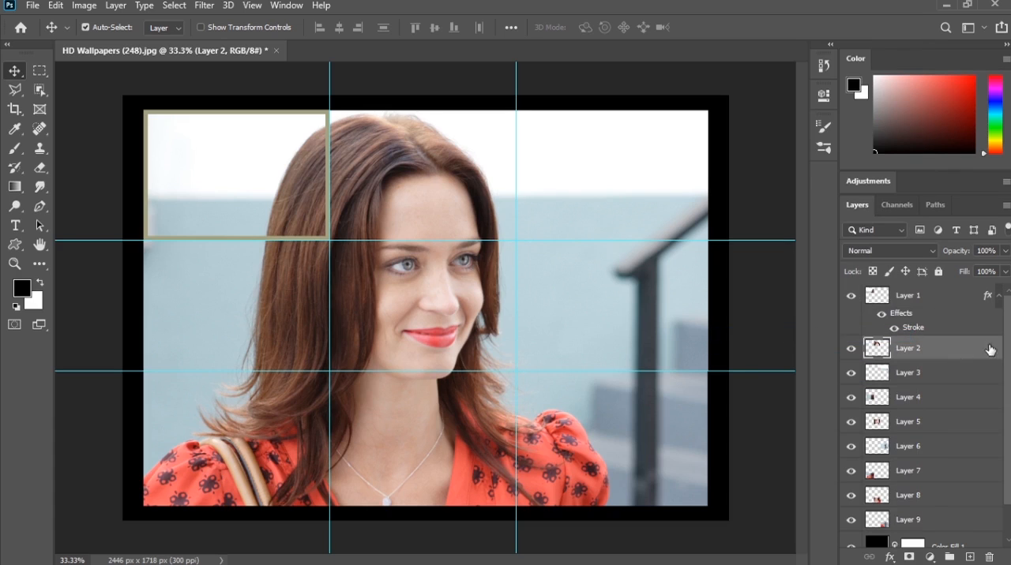
scroll(924, 411, down, 2)
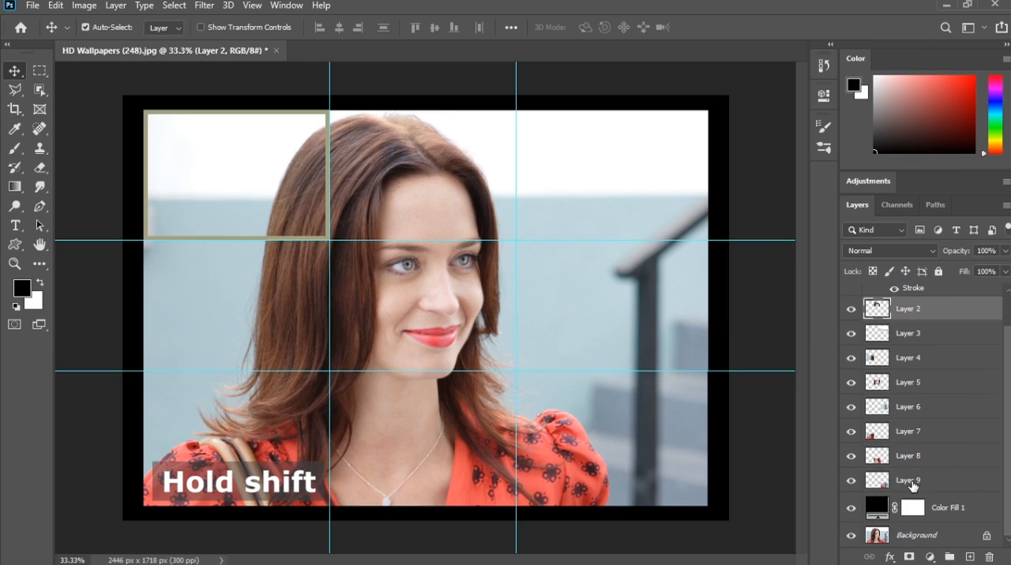
shift+click(912, 481)
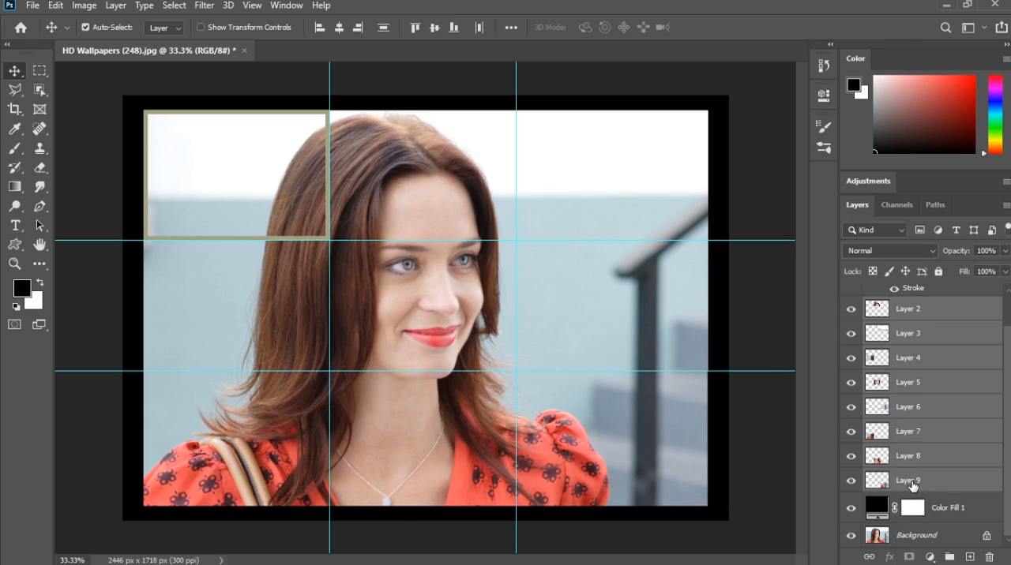
right_click(912, 482)
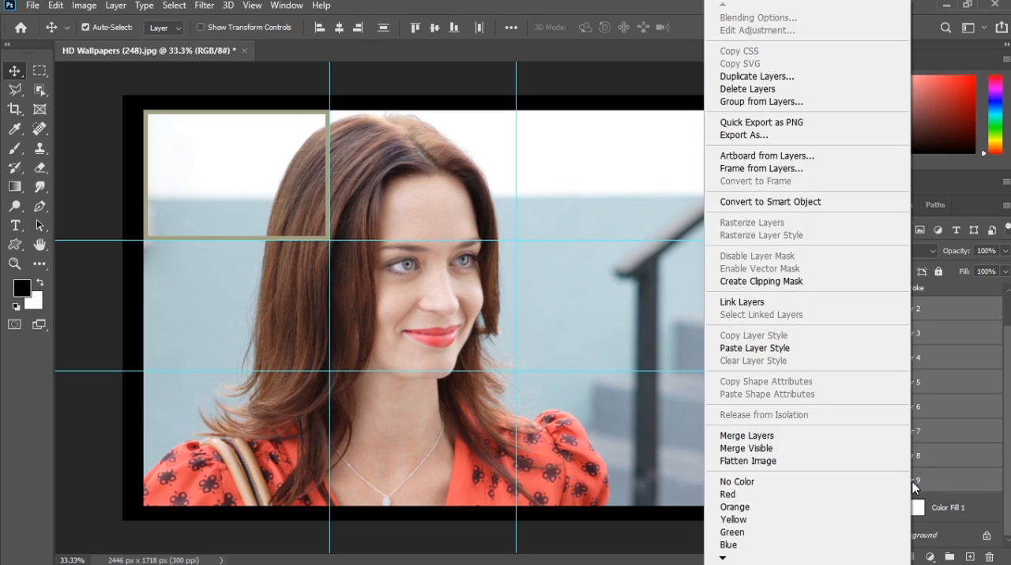
click(786, 352)
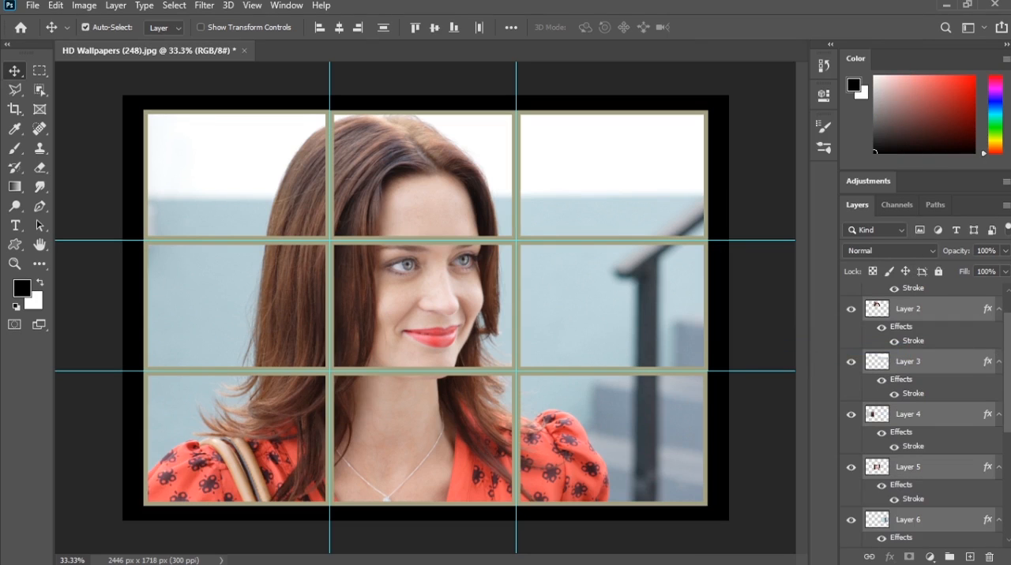
Step: Free-transform Layer 1, the upper-left panel, moving it slightly left and rotating it to -4.22°
scroll(1009, 306, up, 2)
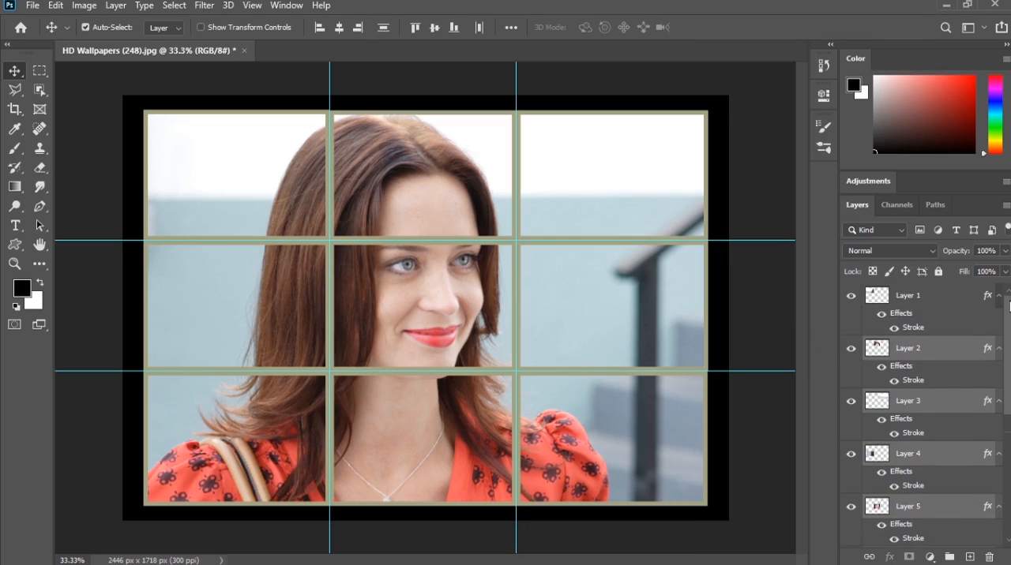
click(920, 304)
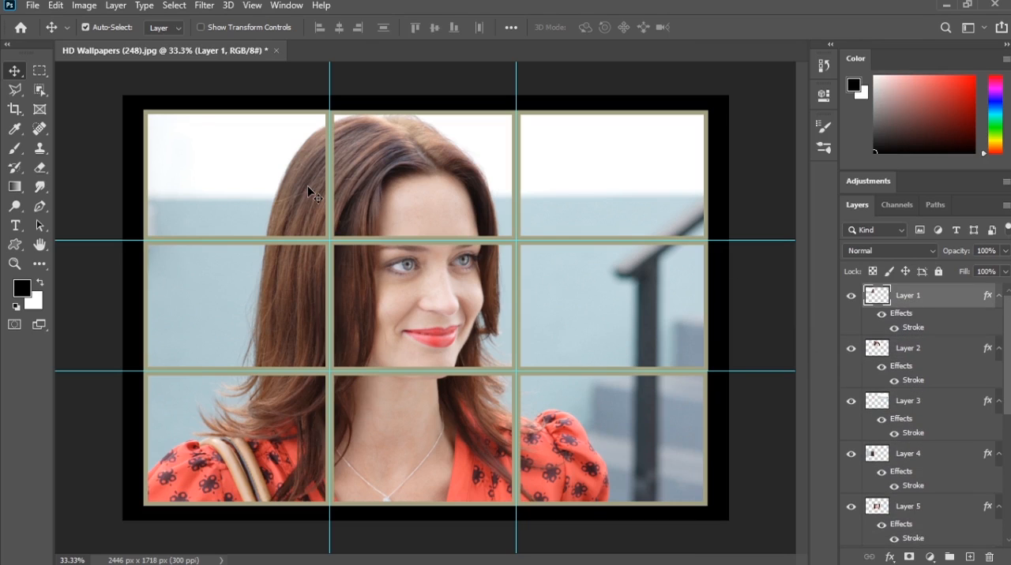
key(ctrl+t)
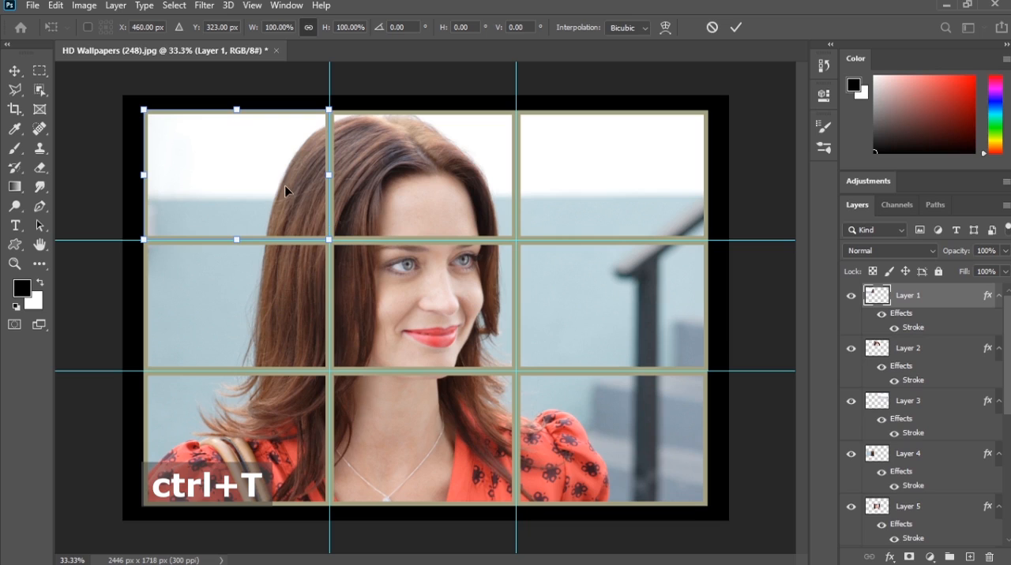
drag(284, 184, 278, 175)
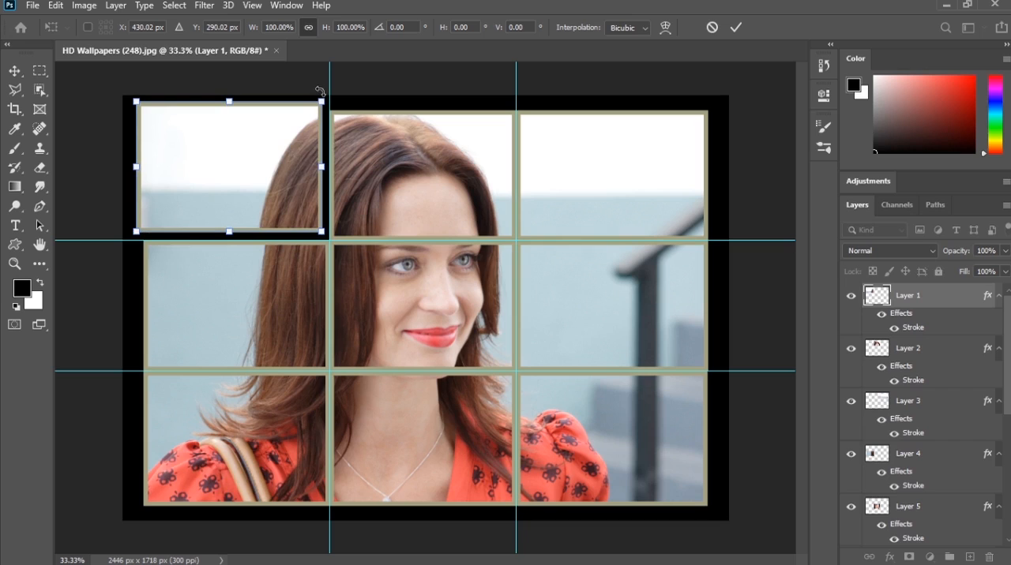
drag(321, 91, 312, 89)
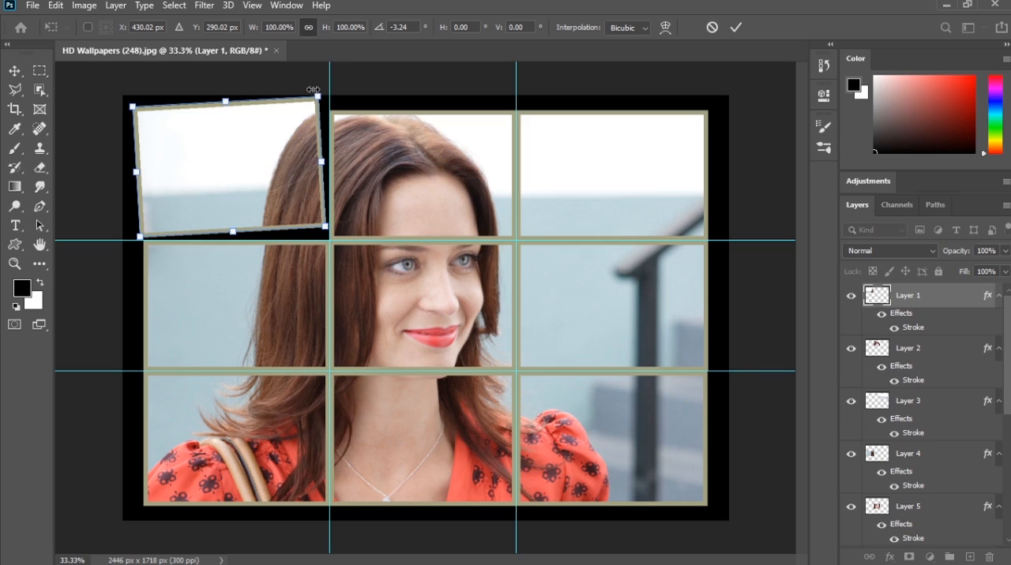
drag(280, 135, 278, 142)
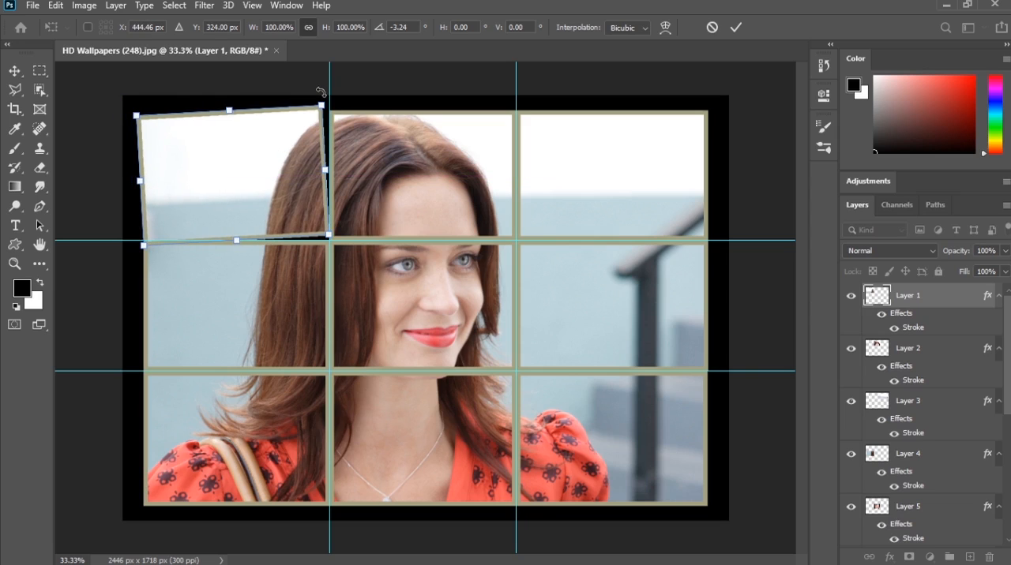
drag(317, 92, 316, 92)
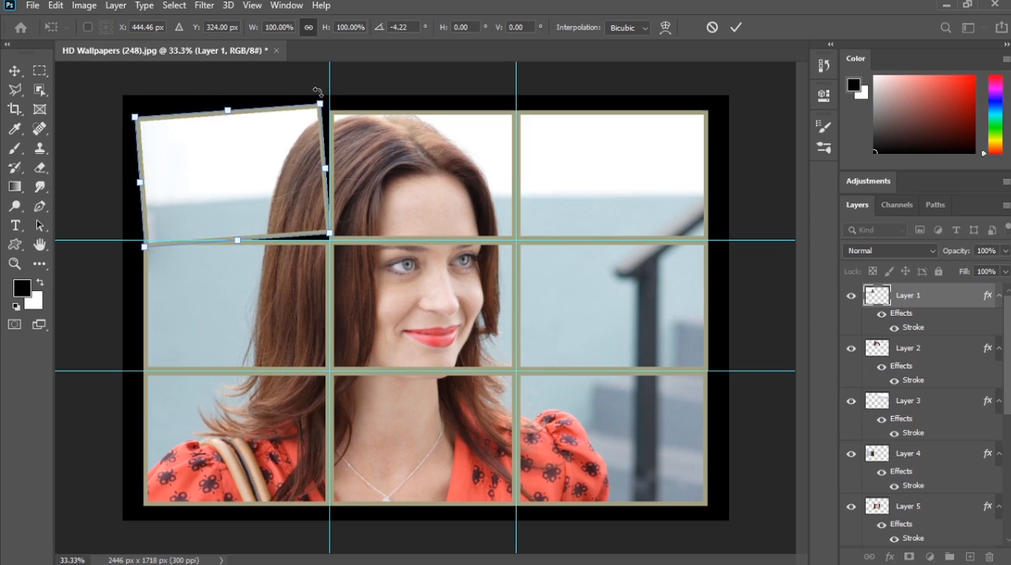
click(732, 28)
Step: Free-transform Layer 2, the upper-middle panel, moving it up slightly and tilting it a little clockwise
click(416, 153)
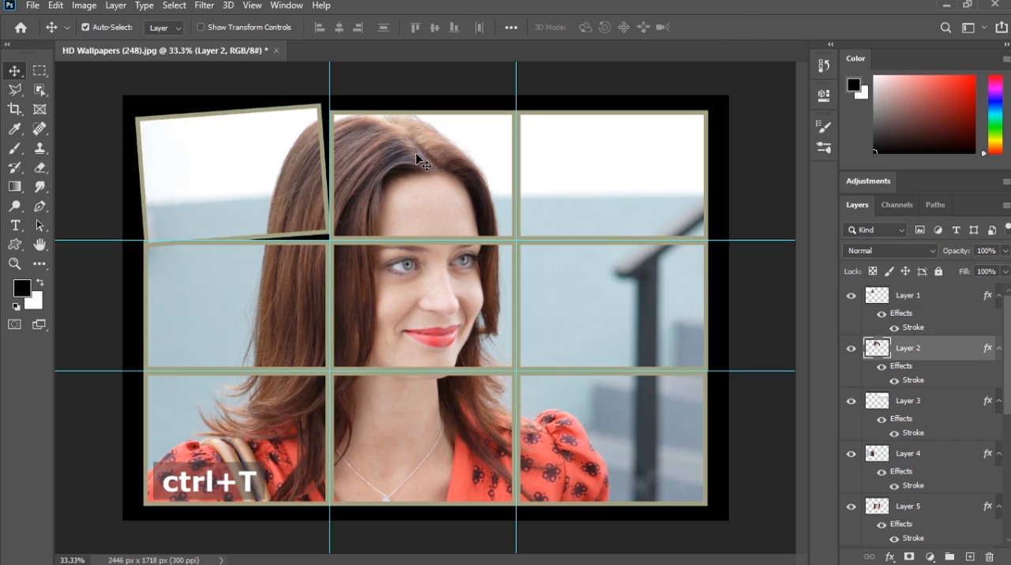
key(ctrl+t)
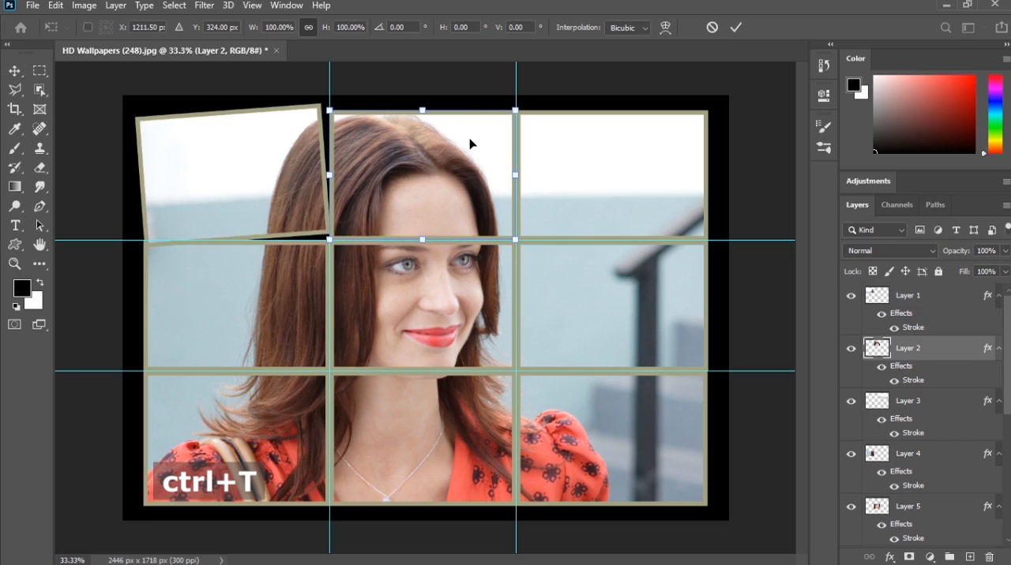
drag(470, 141, 469, 133)
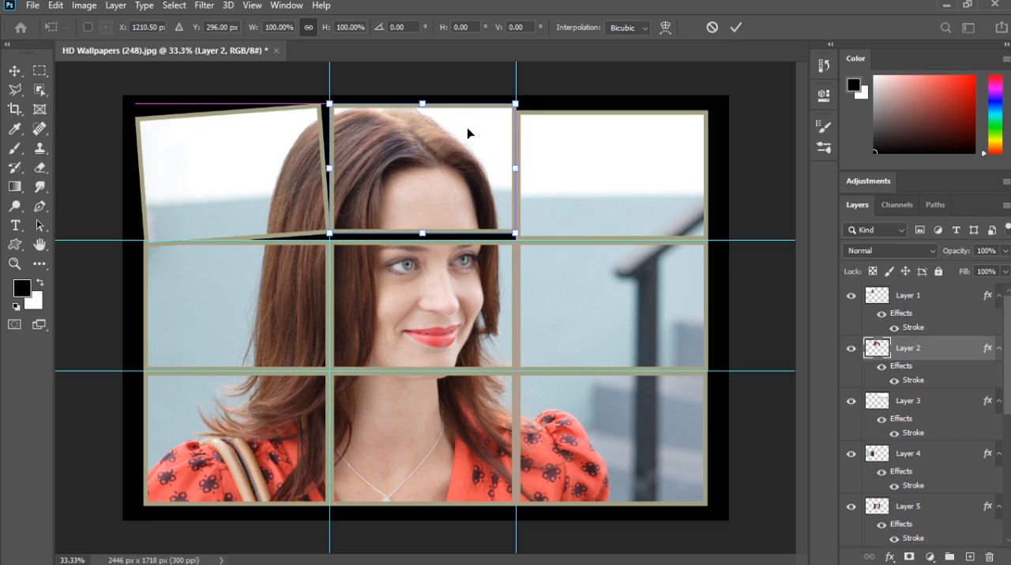
mouse_move(529, 91)
mouse_down()
mouse_move(521, 85)
mouse_move(541, 90)
mouse_up()
key(Return)
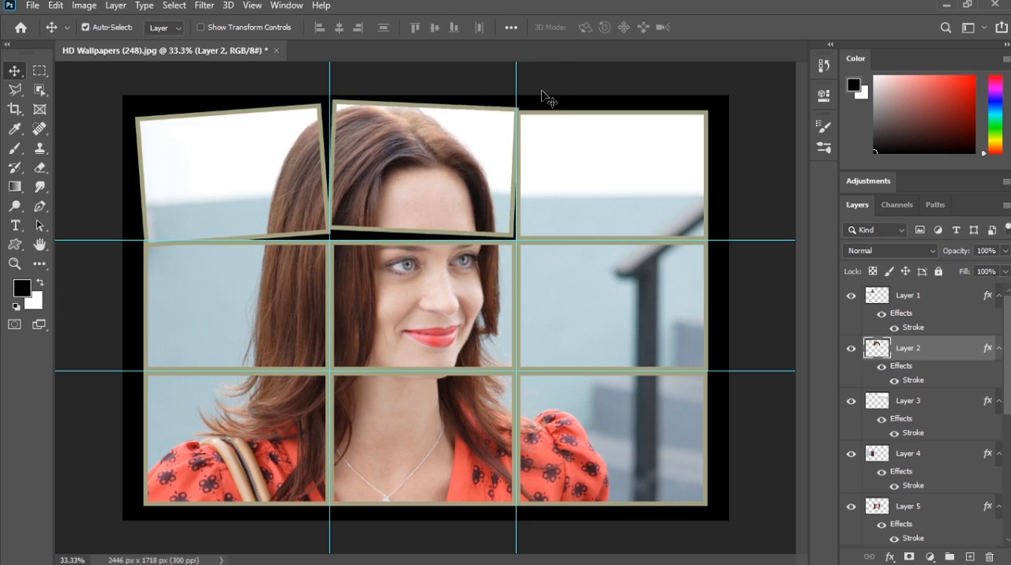
Step: Free-transform Layer 3, the upper-right panel, rotating it to -4.78° and moving it up against Layer 2's right edge
click(589, 174)
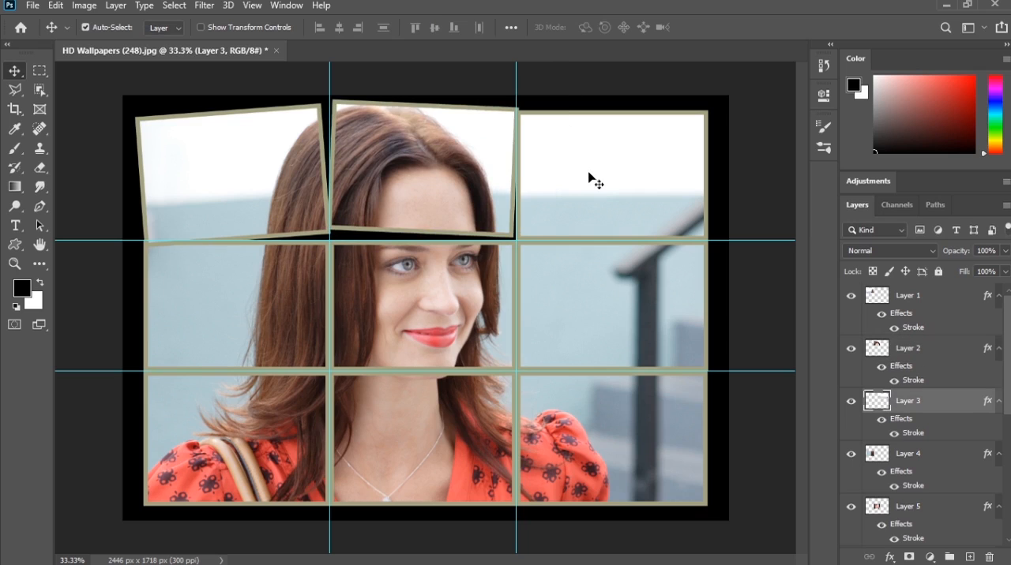
key(ctrl+t)
drag(664, 138, 672, 130)
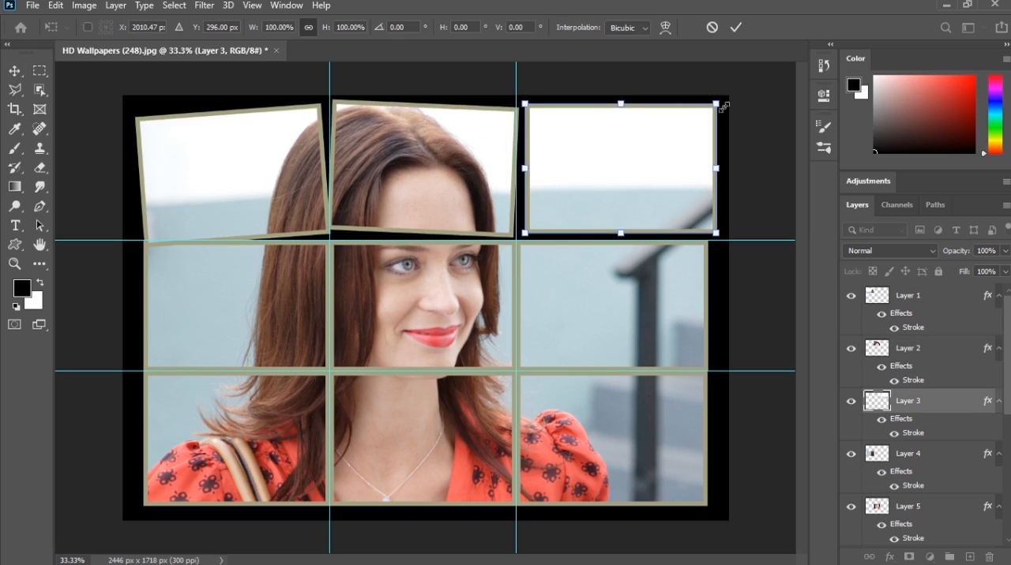
mouse_move(727, 92)
mouse_down()
mouse_move(721, 78)
mouse_move(730, 76)
mouse_up()
drag(670, 152, 661, 148)
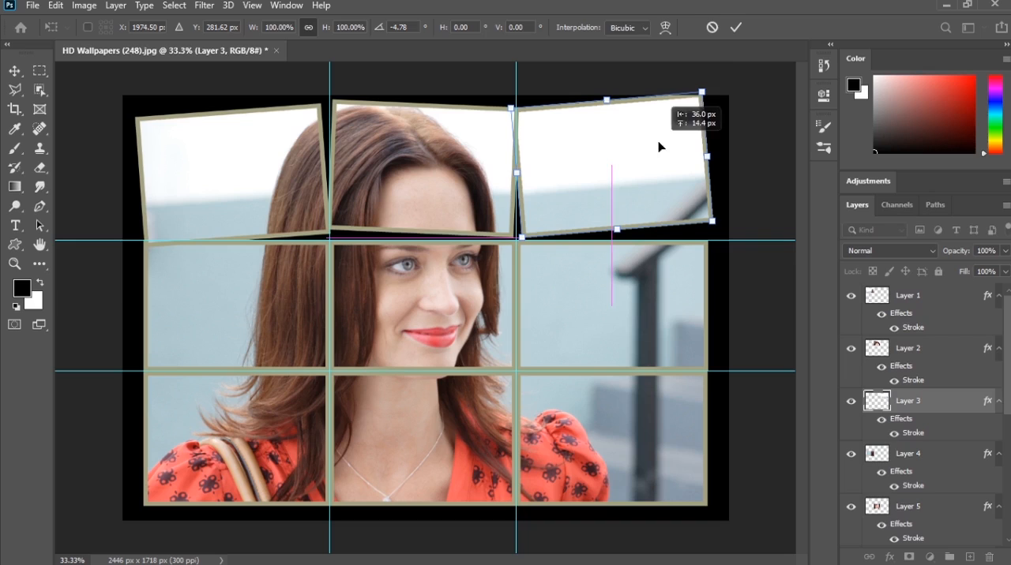
click(735, 28)
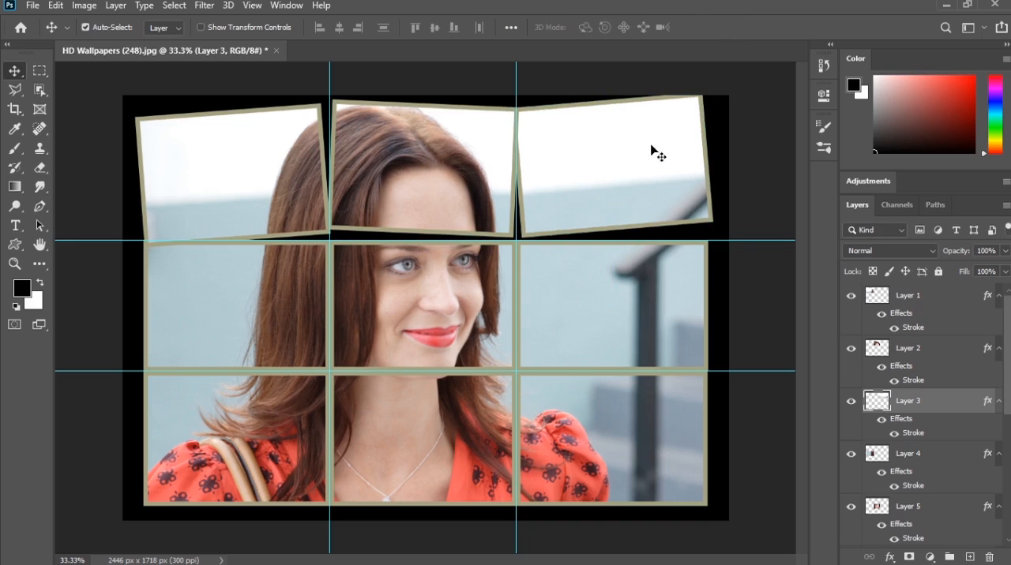
Step: Free-transform Layer 4, the middle-left panel, rotating it to about -5° and adjusting its position beneath Layer 1
click(221, 339)
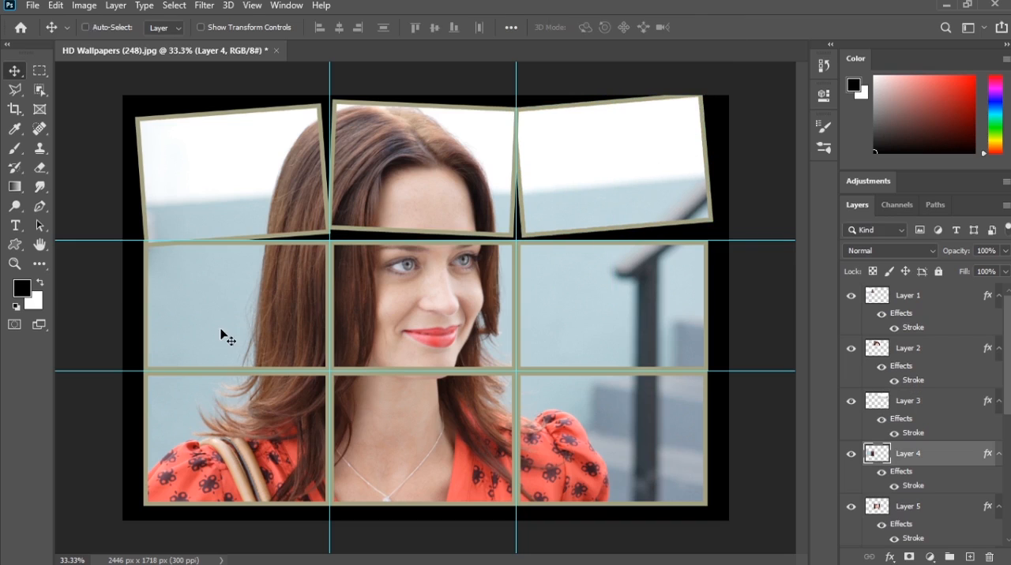
key(ctrl+t)
drag(213, 293, 204, 290)
mouse_move(118, 229)
mouse_down()
mouse_move(127, 214)
mouse_move(104, 220)
mouse_up()
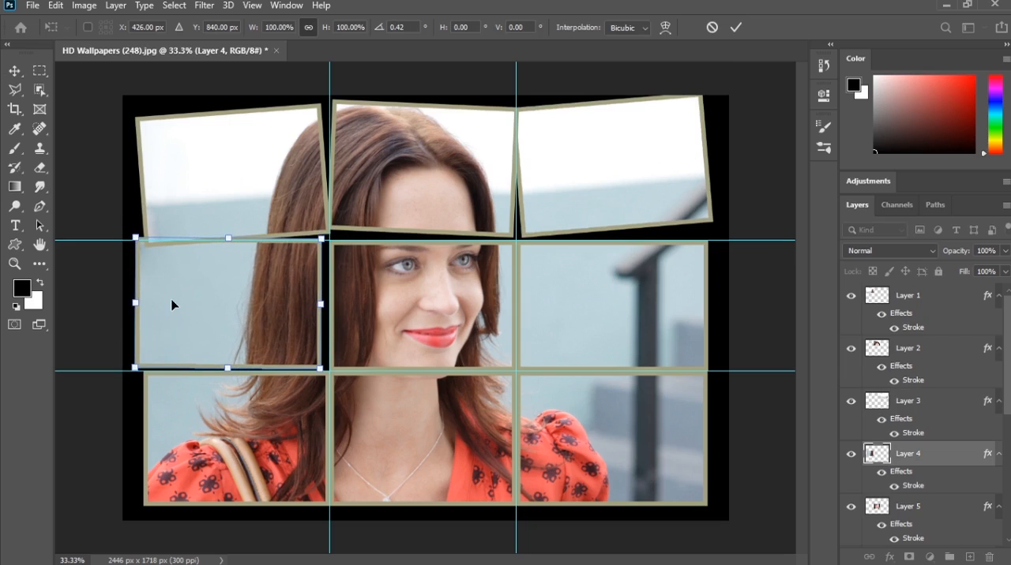
drag(173, 299, 177, 299)
drag(121, 340, 138, 359)
drag(246, 318, 253, 321)
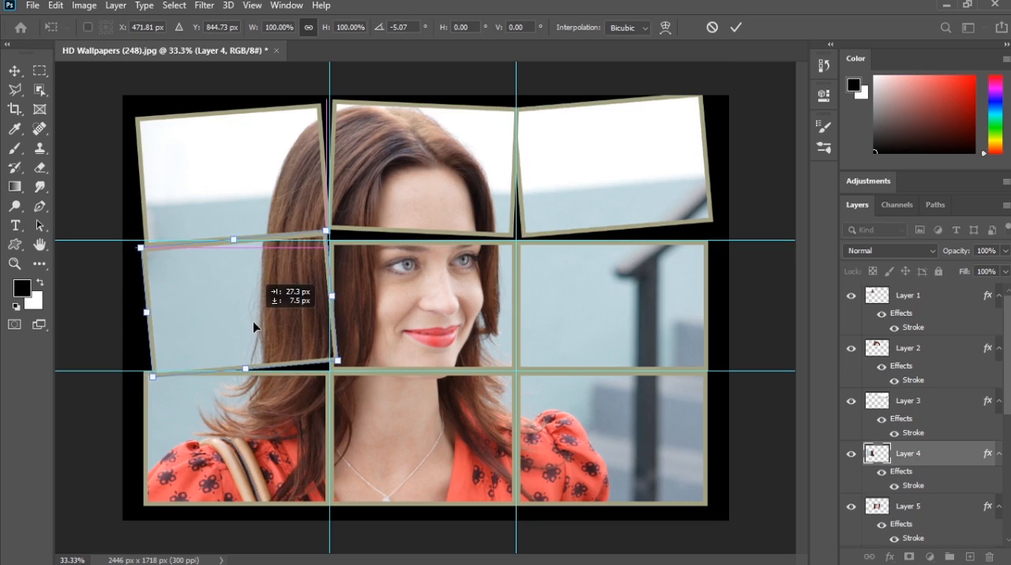
key(Return)
Step: Free-transform Layer 6, the middle-right panel, moving it slightly right and up and rotating it about 5.1°
click(644, 282)
key(ctrl+t)
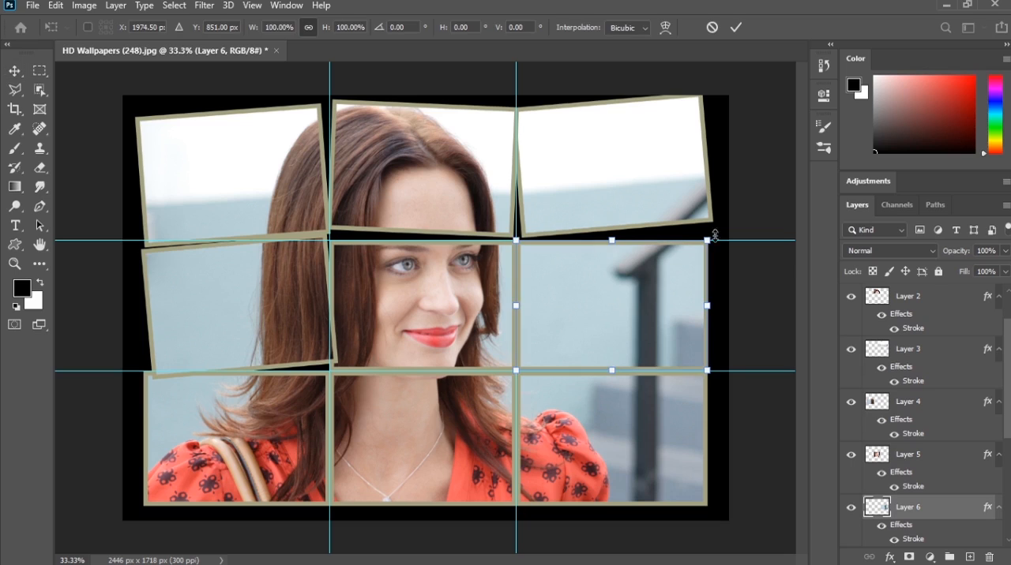
drag(657, 280, 663, 276)
drag(726, 230, 751, 219)
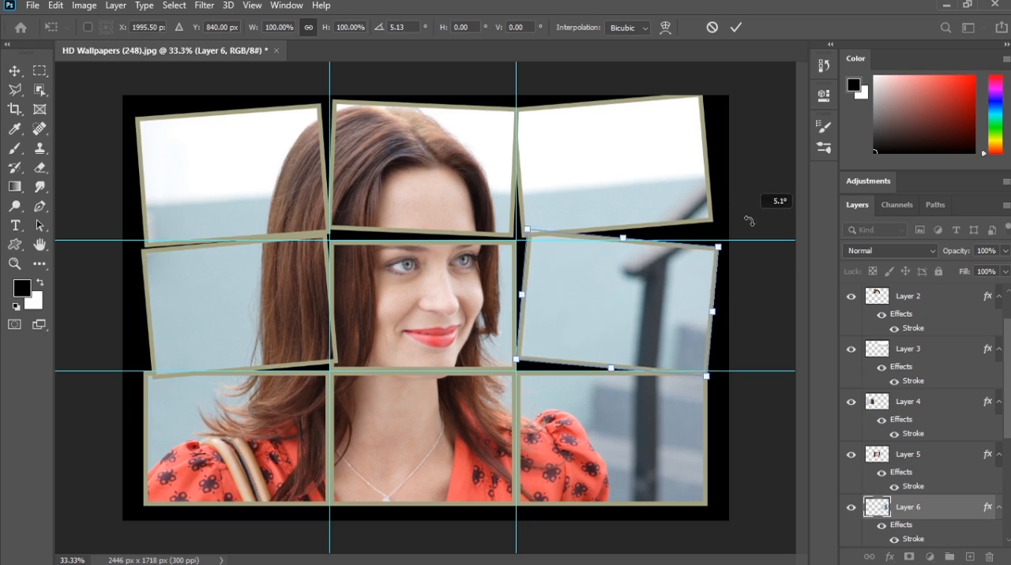
key(Return)
Step: Free-transform Layer 9, the lower-right panel, moving it slightly right and rotating it about -5.9°
click(602, 424)
key(ctrl+t)
drag(602, 424, 650, 432)
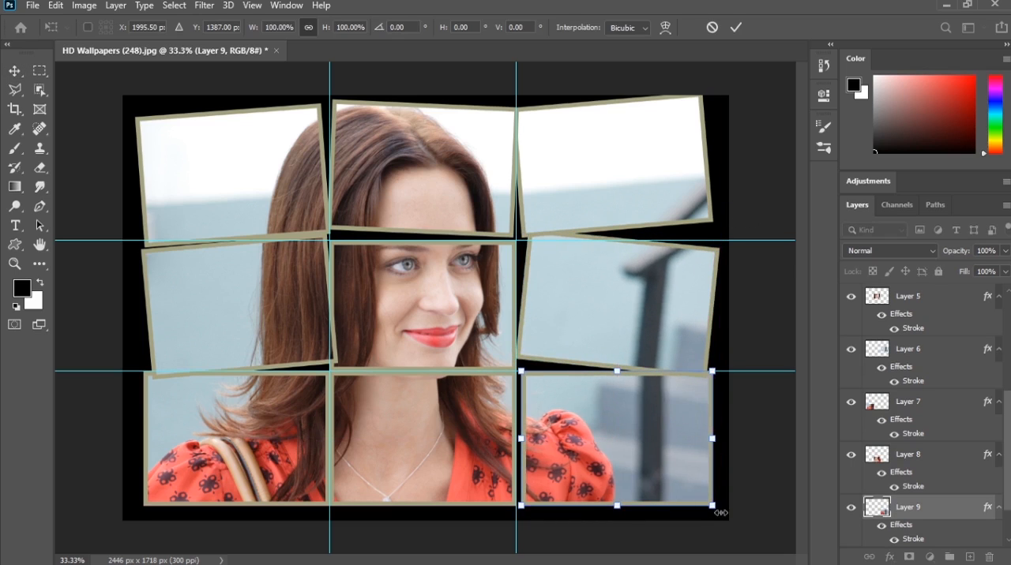
drag(728, 515, 732, 480)
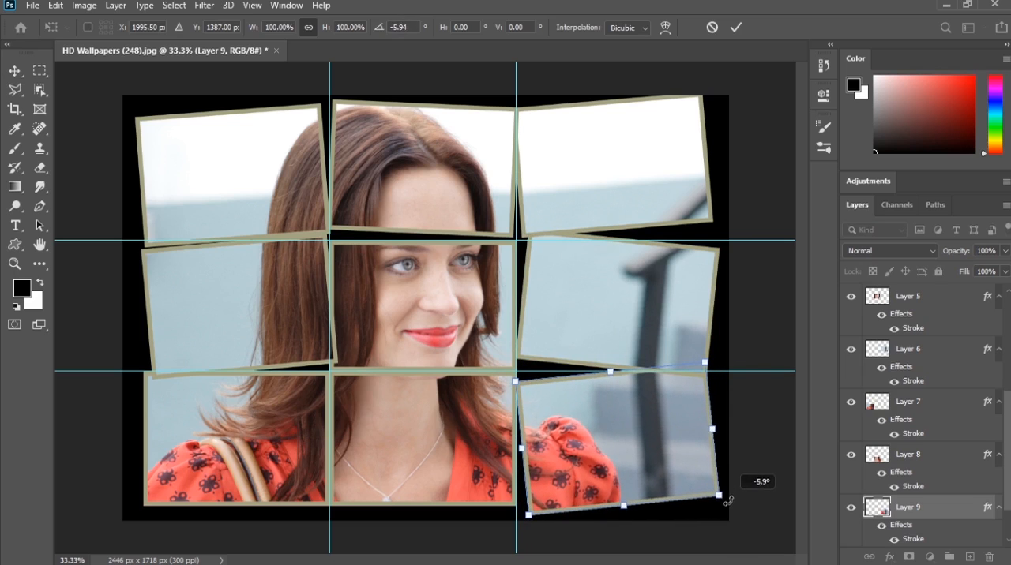
key(Return)
Step: Free-transform Layer 7, the lower-left panel, shifting it slightly left and tilting it a little clockwise
click(274, 468)
key(ctrl+t)
drag(127, 511, 102, 503)
key(Return)
Step: Free-transform Layer 8, the lower-middle panel, moving it down slightly and rotating it about -1.6°
click(466, 445)
key(ctrl+t)
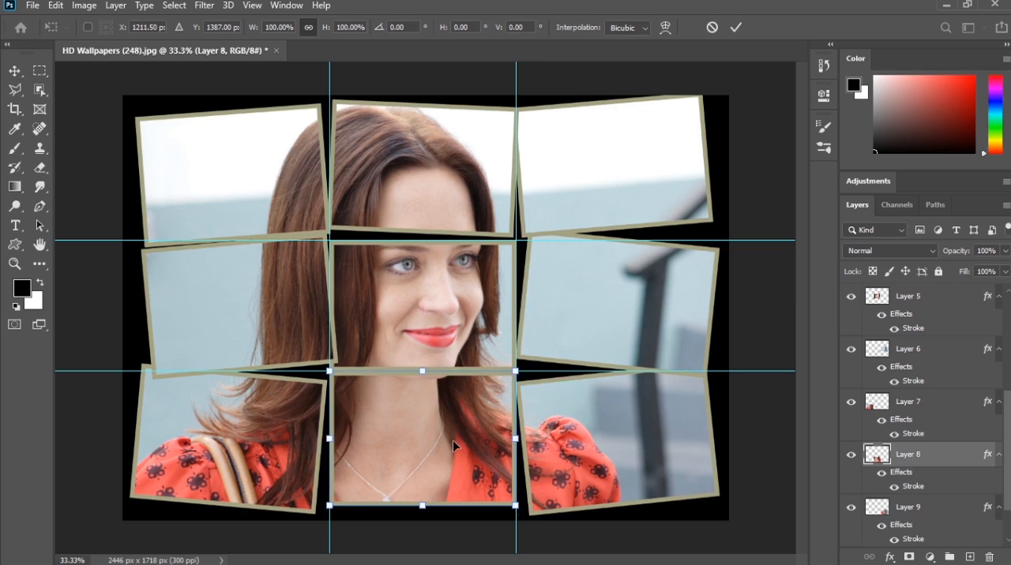
drag(452, 440, 453, 447)
drag(523, 521, 540, 517)
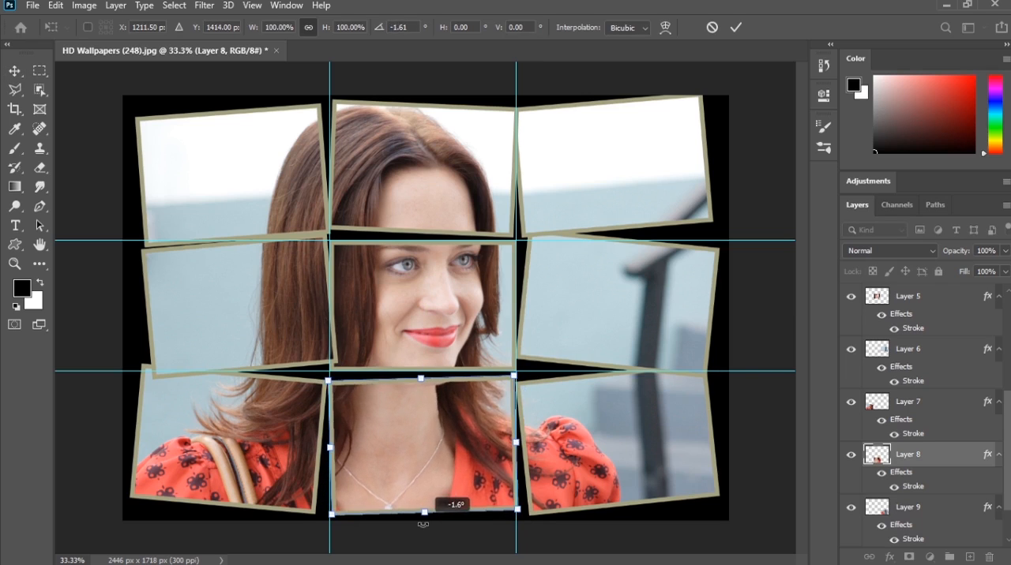
key(Return)
Step: Re-transform Layer 4, the middle-left panel, rotating it about 10° clockwise and shifting it left to X 426 px
click(265, 302)
key(ctrl+t)
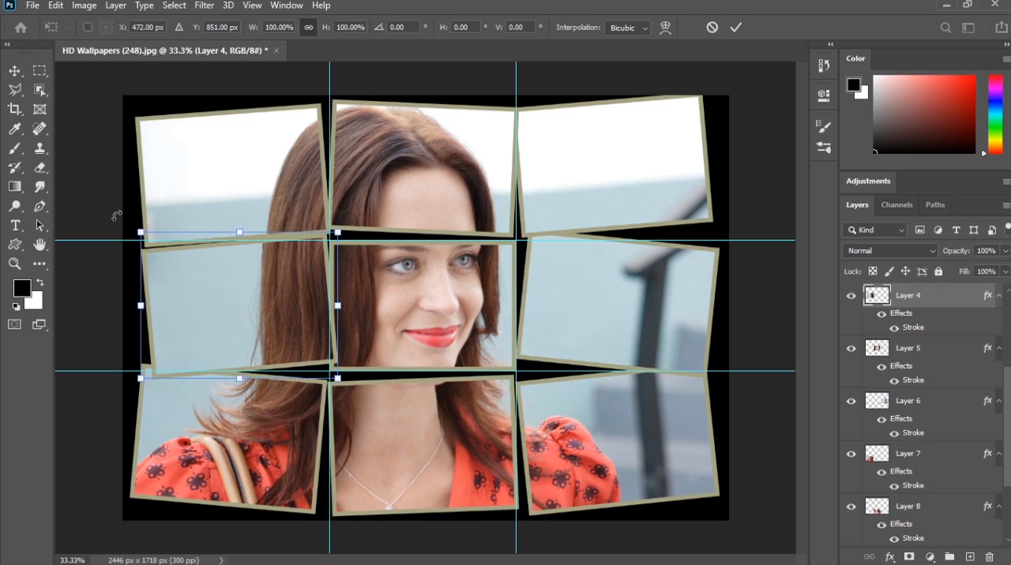
drag(113, 214, 126, 202)
drag(197, 287, 190, 287)
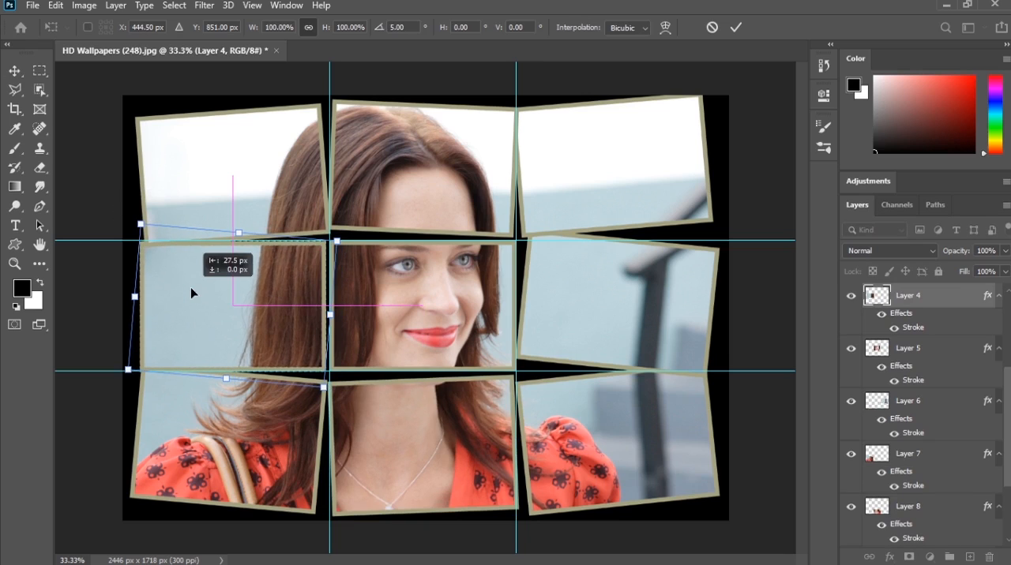
drag(107, 202, 110, 197)
drag(203, 284, 199, 284)
drag(125, 201, 129, 195)
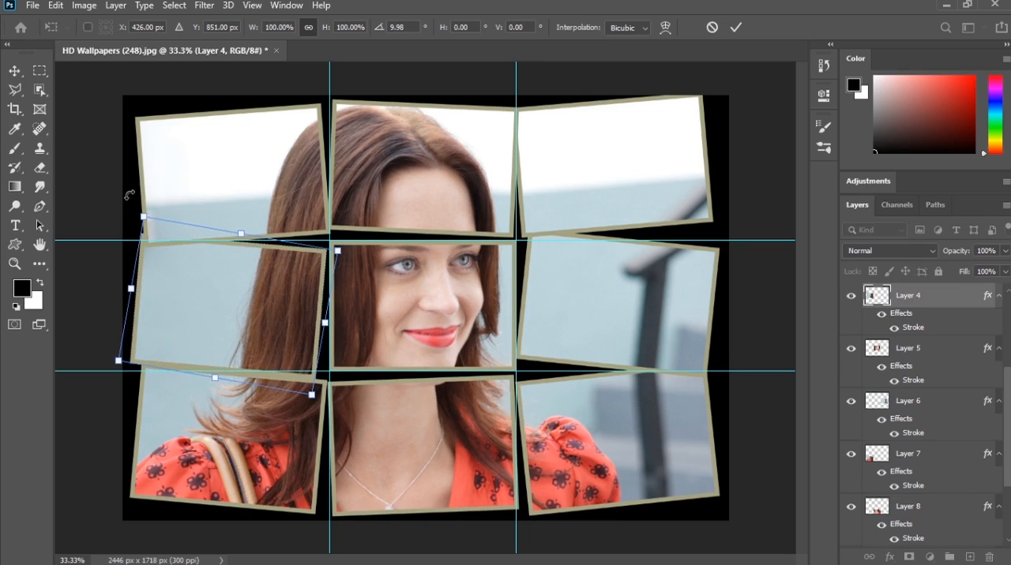
key(Return)
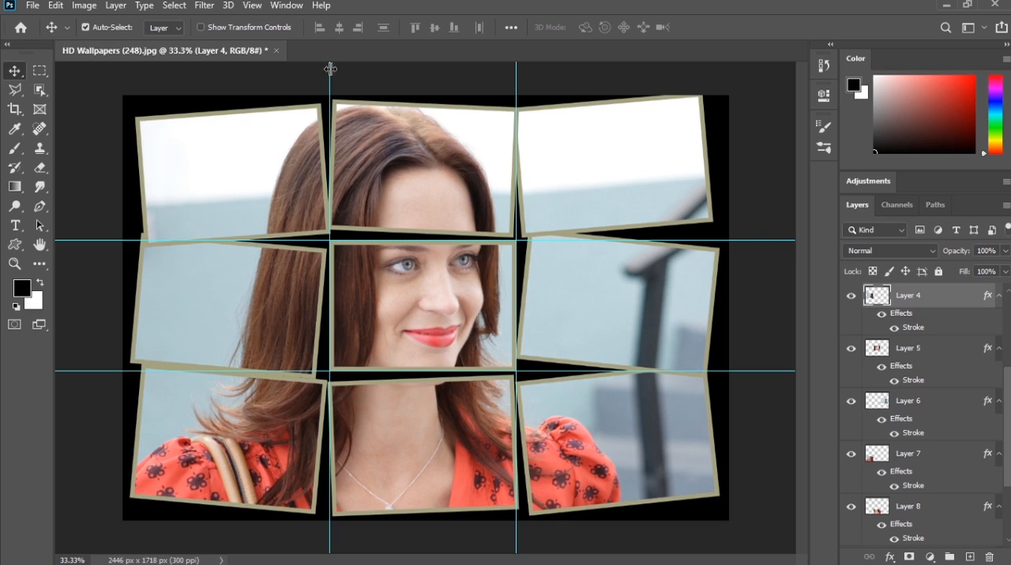
Step: Clear all guides from the document
click(252, 5)
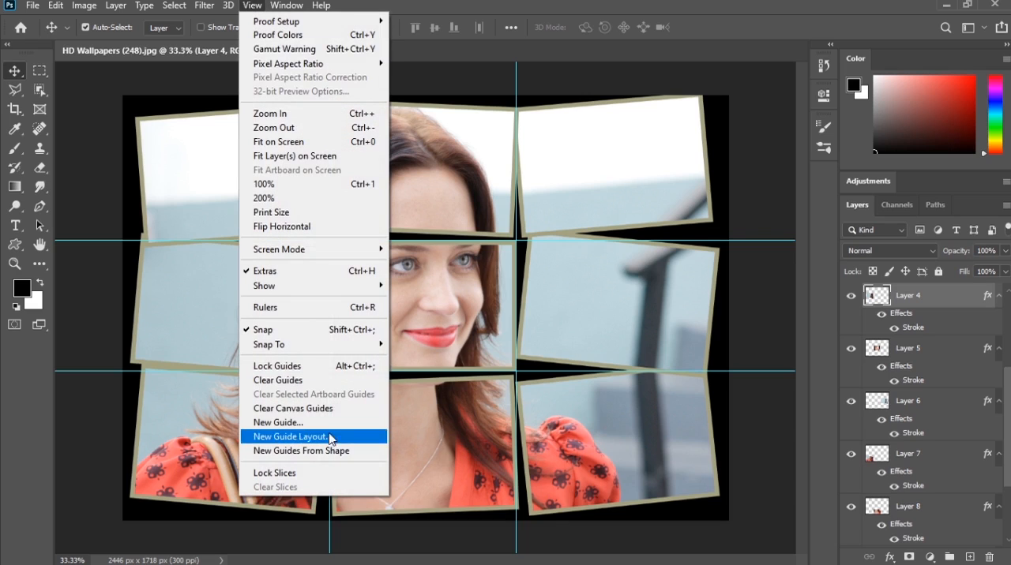
click(294, 381)
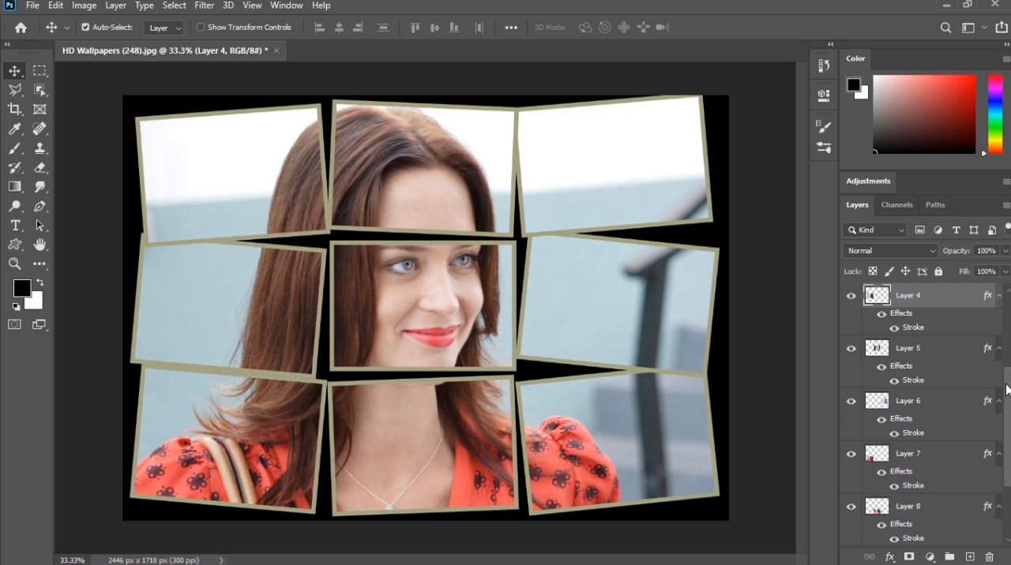
Step: Change the Color Fill 1 background to the skin tone cfa398 sampled from the woman's face
drag(1008, 387, 1009, 437)
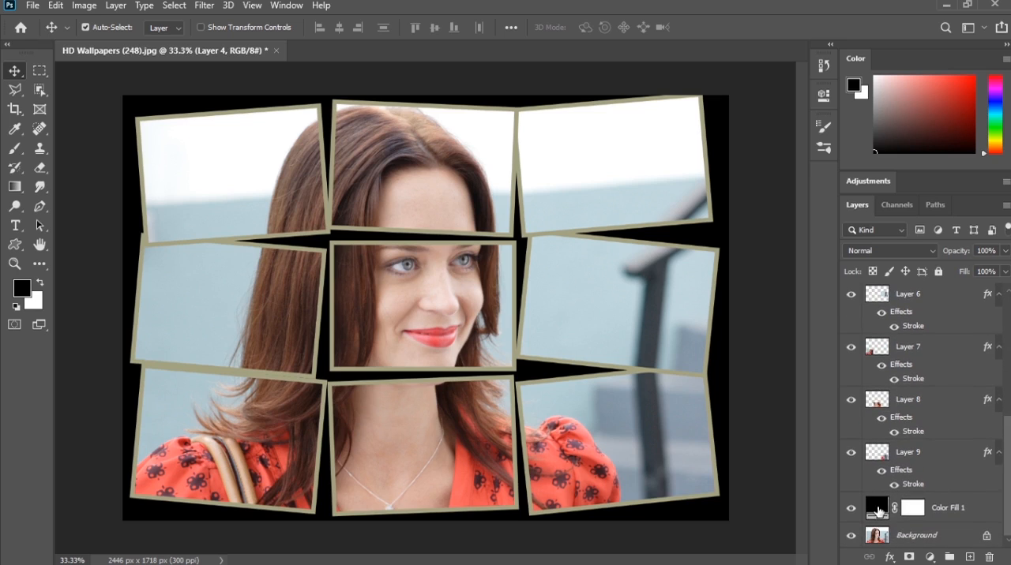
double_click(877, 508)
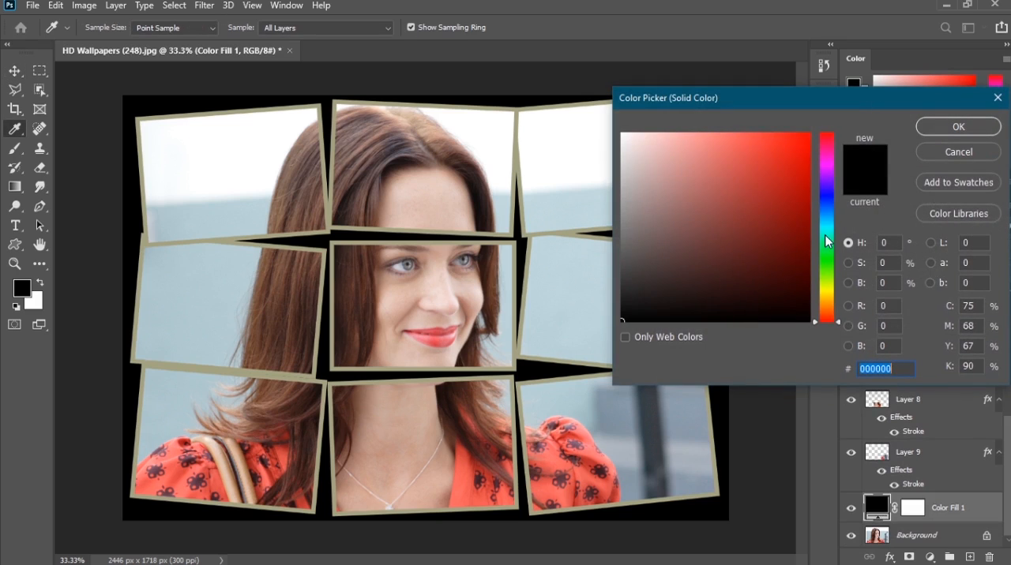
drag(828, 236, 829, 297)
click(733, 187)
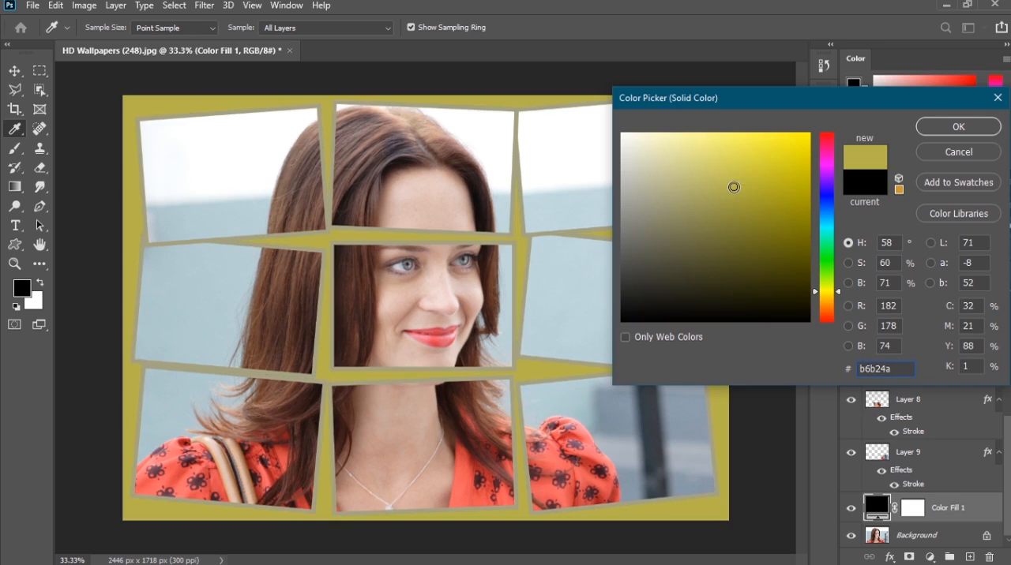
click(413, 302)
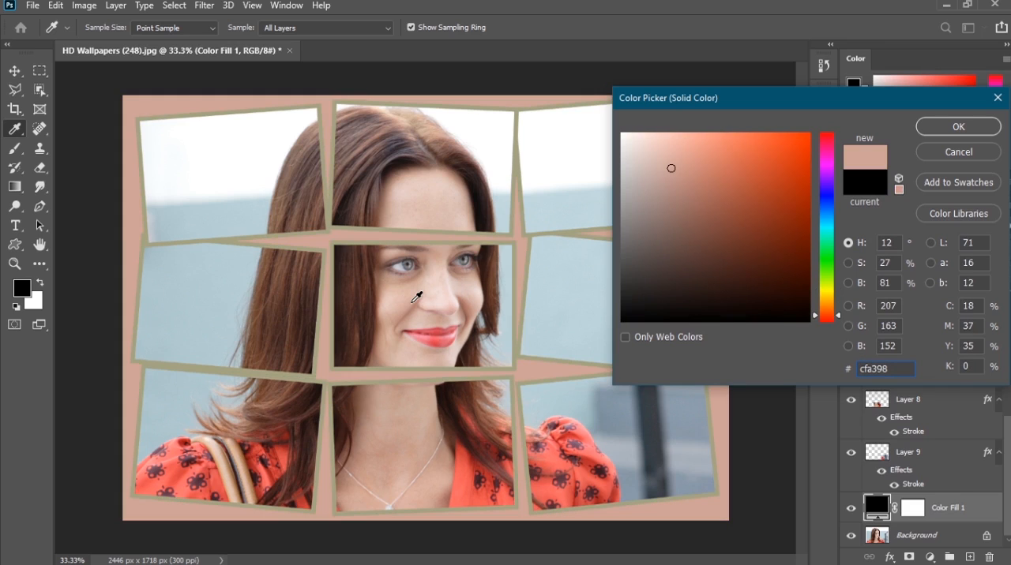
click(958, 126)
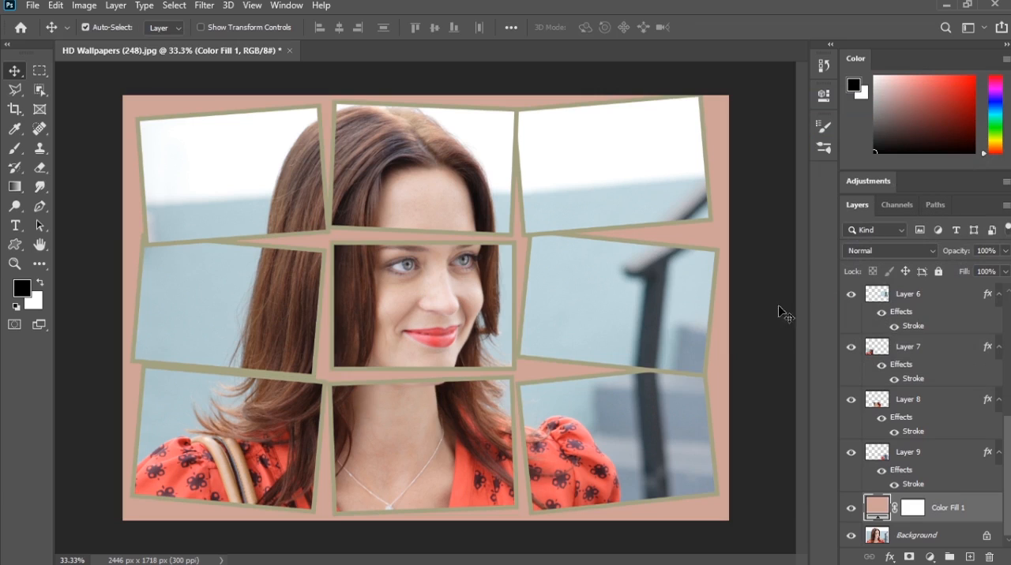
Step: Group all nine panel layers, Layer 1 through Layer 9, leaving Color Fill 1 and the Background outside the group
scroll(1008, 308, up, 5)
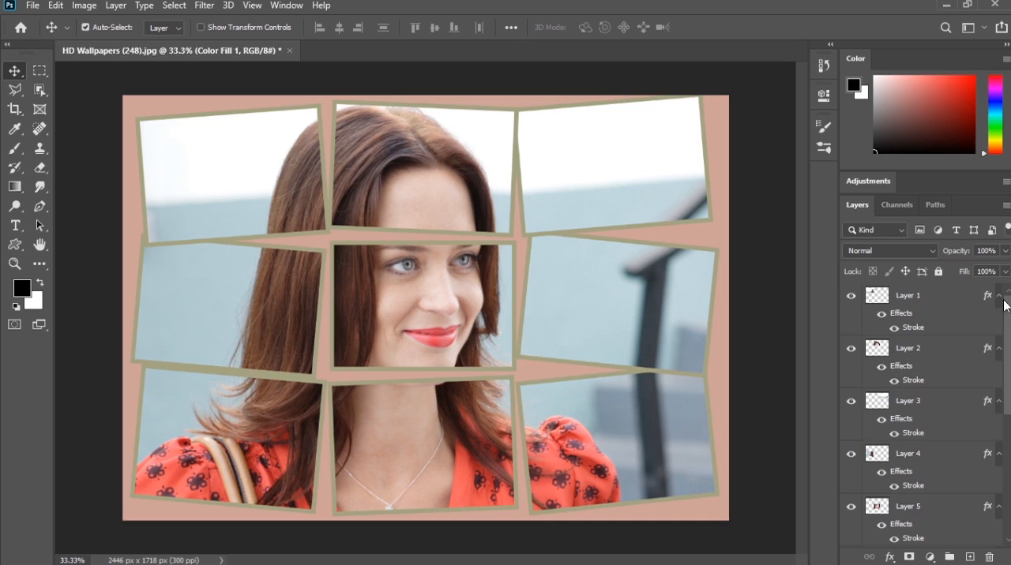
click(932, 294)
scroll(1009, 338, down, 5)
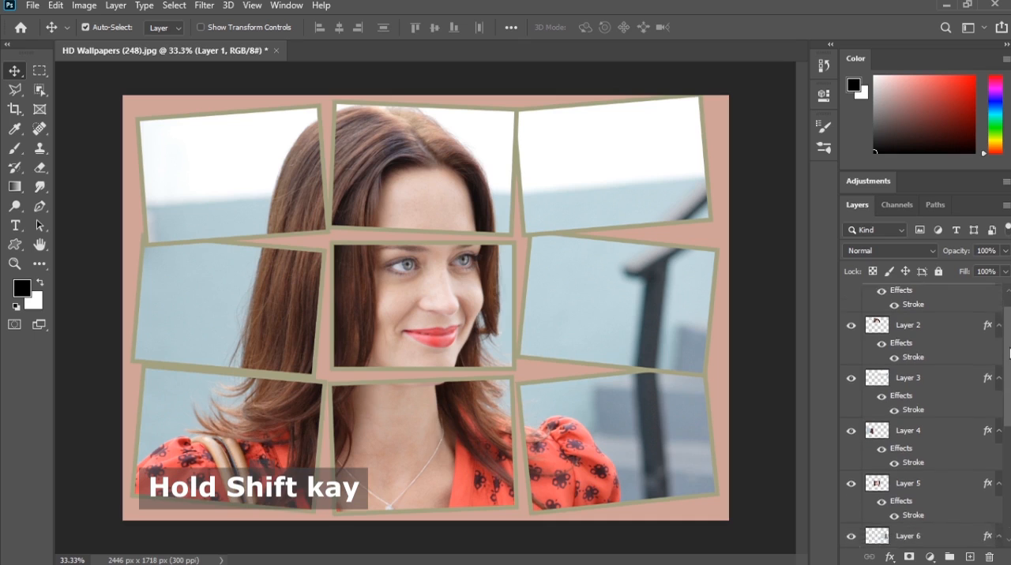
scroll(924, 417, down, 1)
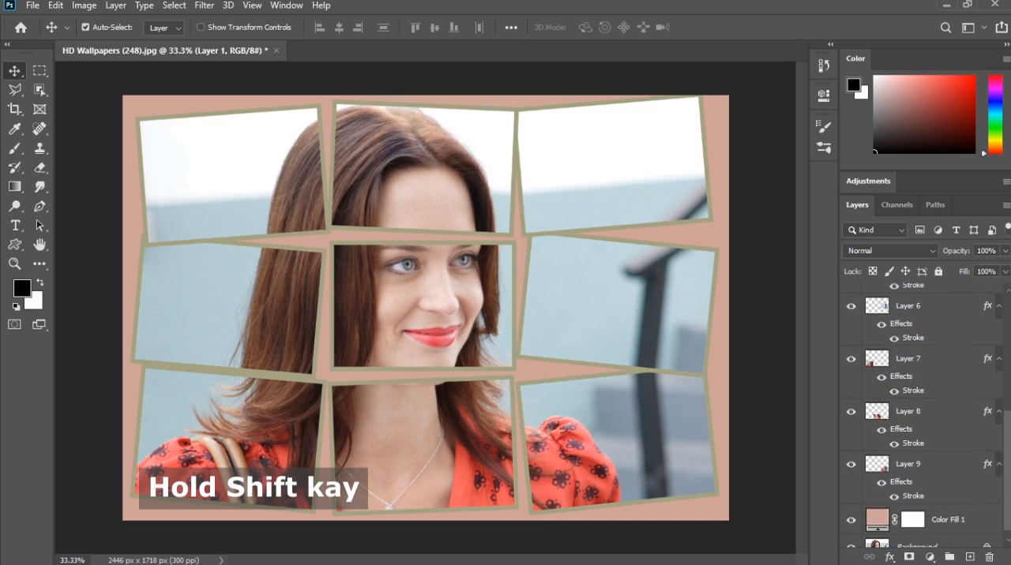
shift+click(921, 467)
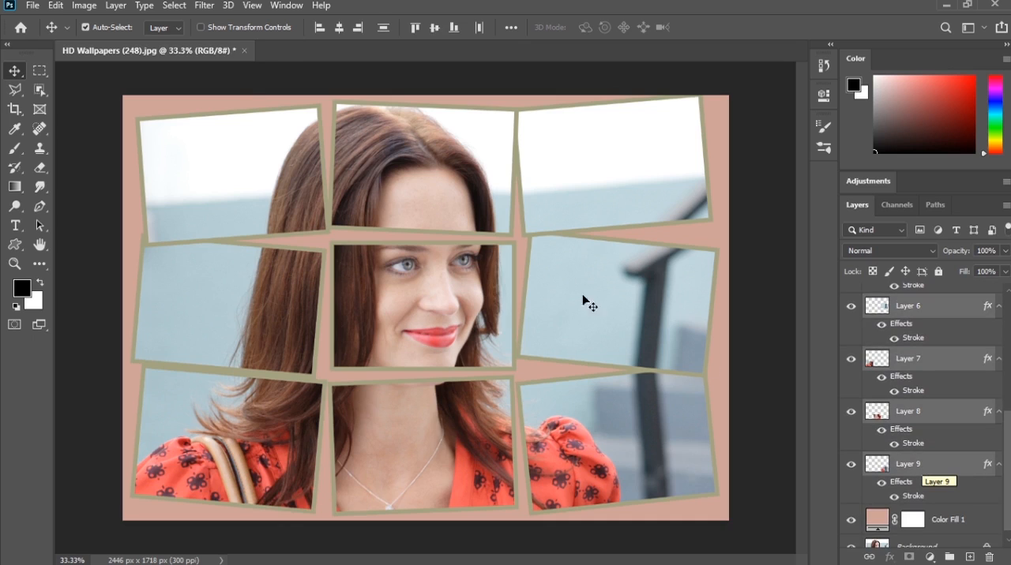
click(116, 5)
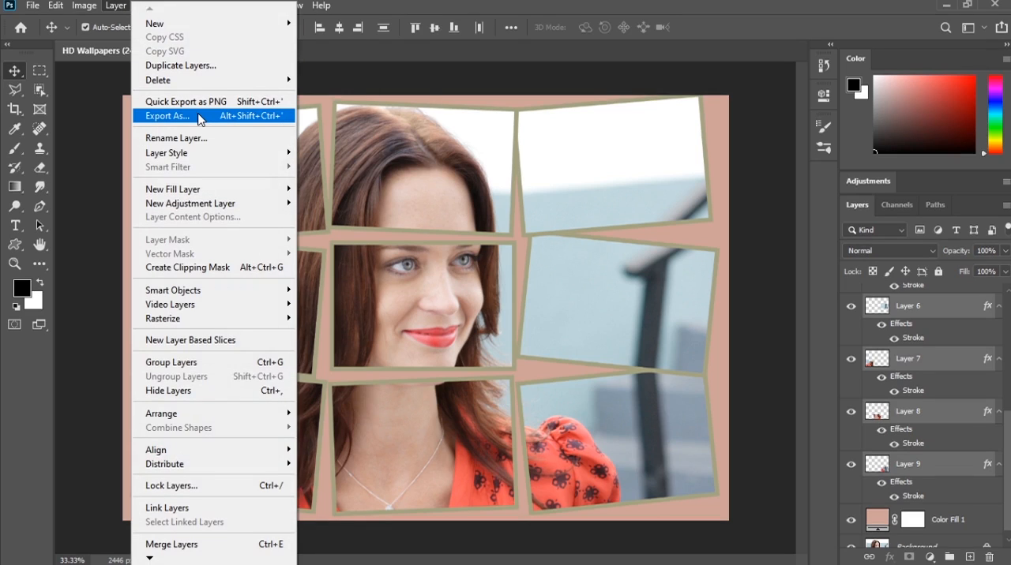
click(188, 369)
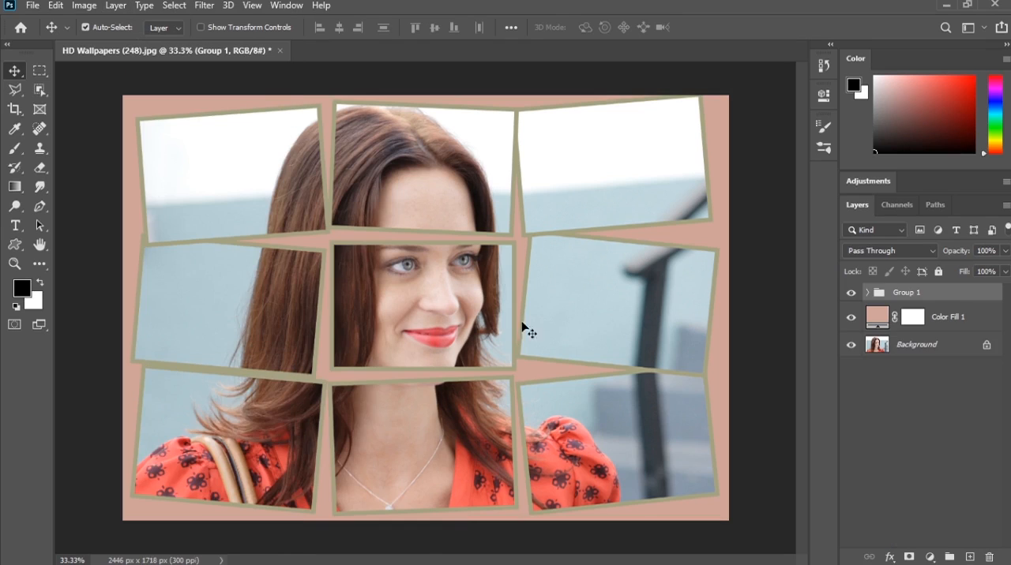
Step: Add a black Multiply drop shadow to the panel group with 100% opacity and 8% spread
click(889, 557)
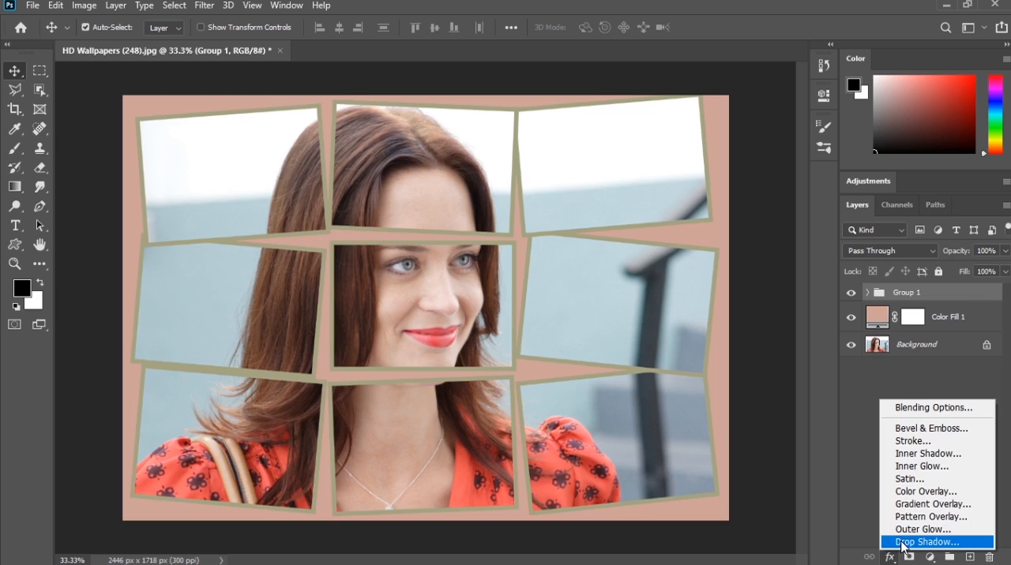
click(902, 542)
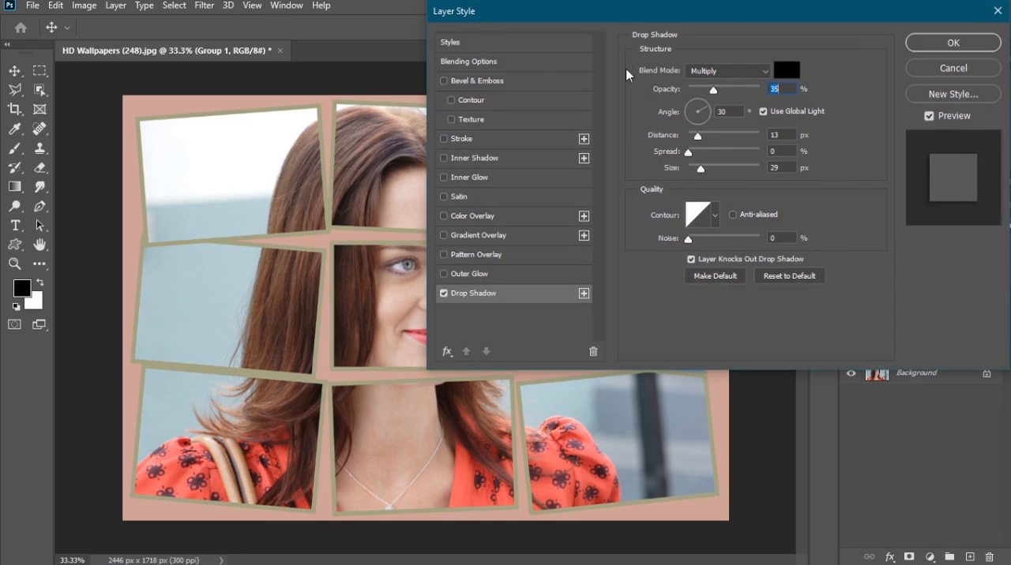
drag(621, 12, 661, 23)
drag(698, 99, 847, 84)
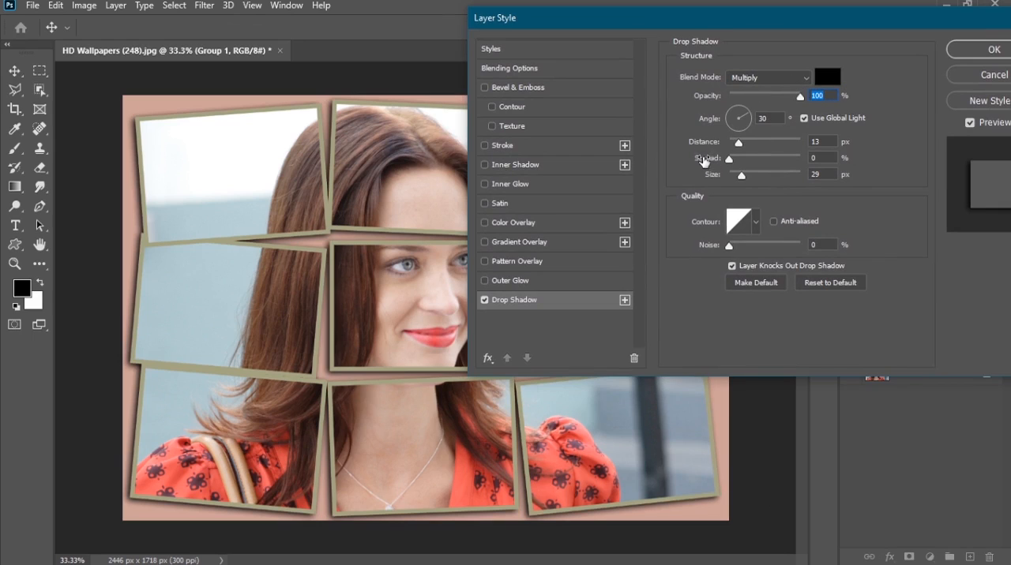
mouse_move(701, 158)
mouse_down()
mouse_move(717, 164)
mouse_move(707, 164)
mouse_up()
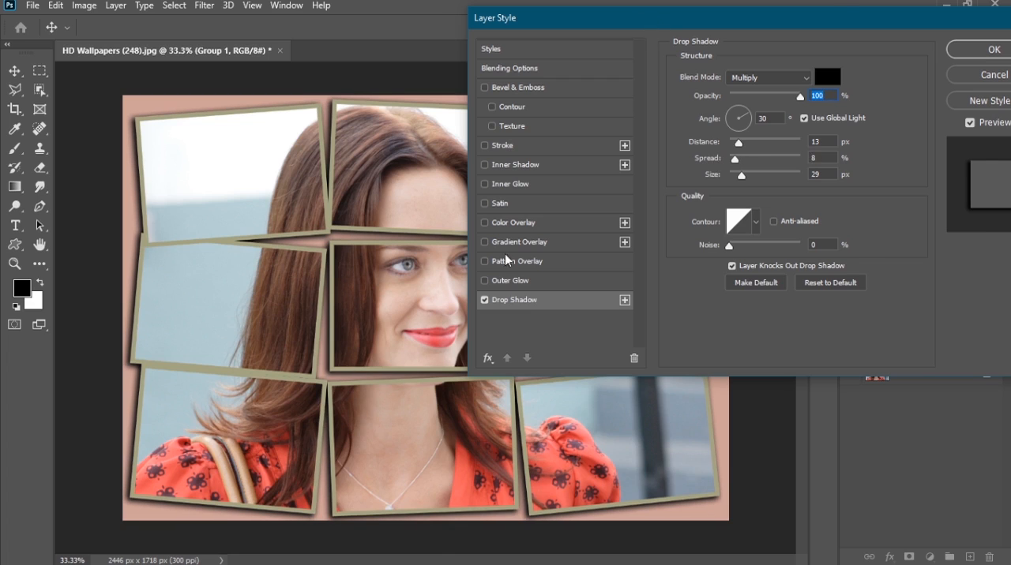
Step: Reposition the group's drop shadow directly on the canvas to an angle of -169° and a distance of 28 px
drag(652, 21, 916, 156)
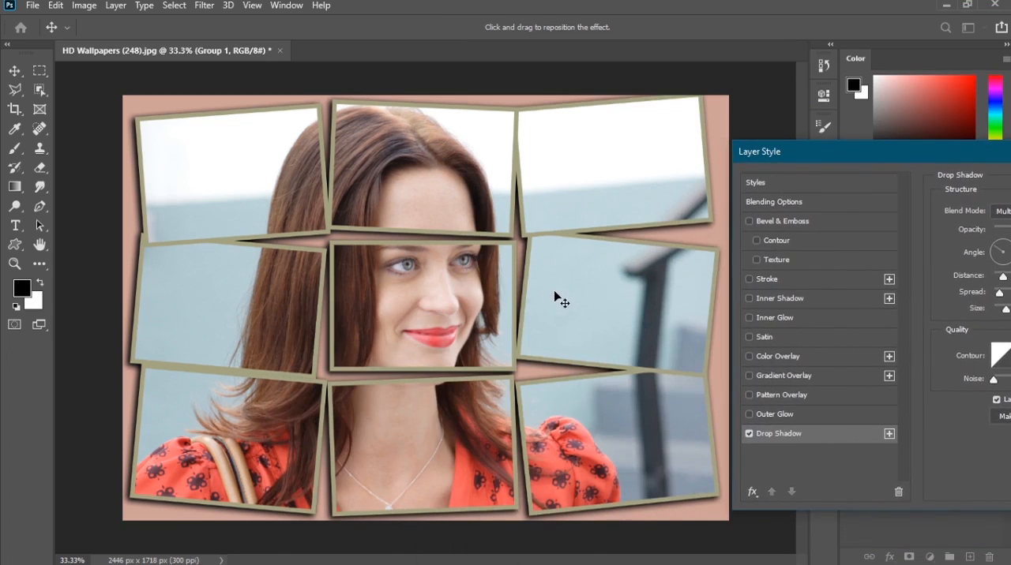
mouse_move(555, 292)
mouse_down()
mouse_move(619, 310)
mouse_move(537, 329)
mouse_move(529, 313)
mouse_move(536, 297)
mouse_move(557, 294)
mouse_up()
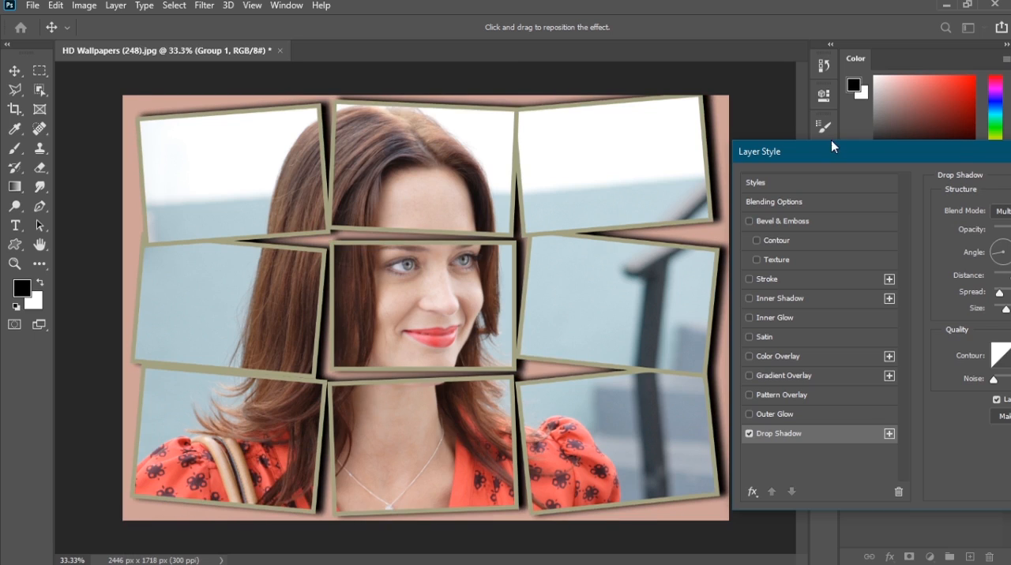
drag(831, 145, 229, 282)
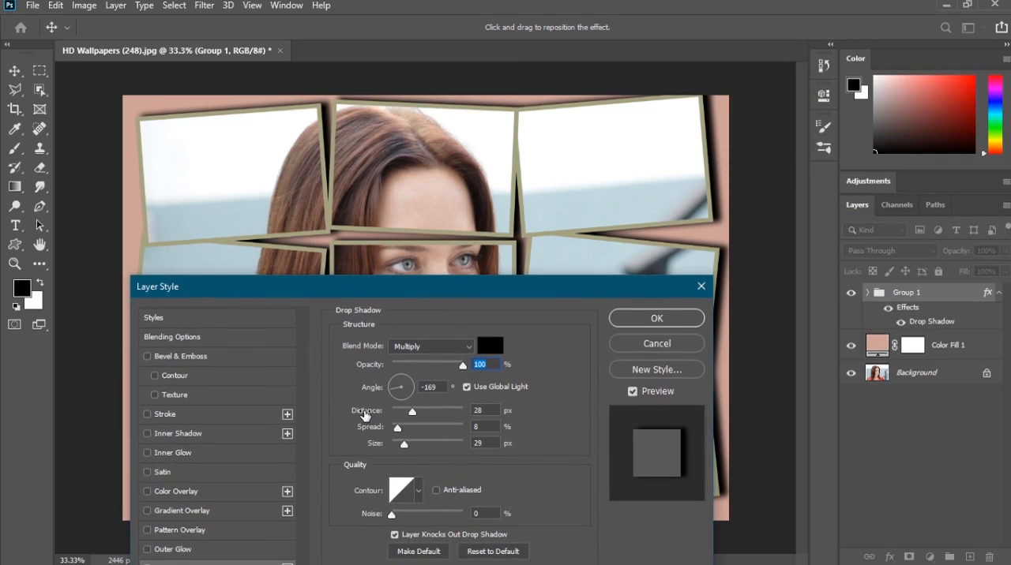
Step: Soften the group's drop shadow with distance 20 px, opacity 62% and size 46 px, and apply the effect
drag(361, 413, 356, 413)
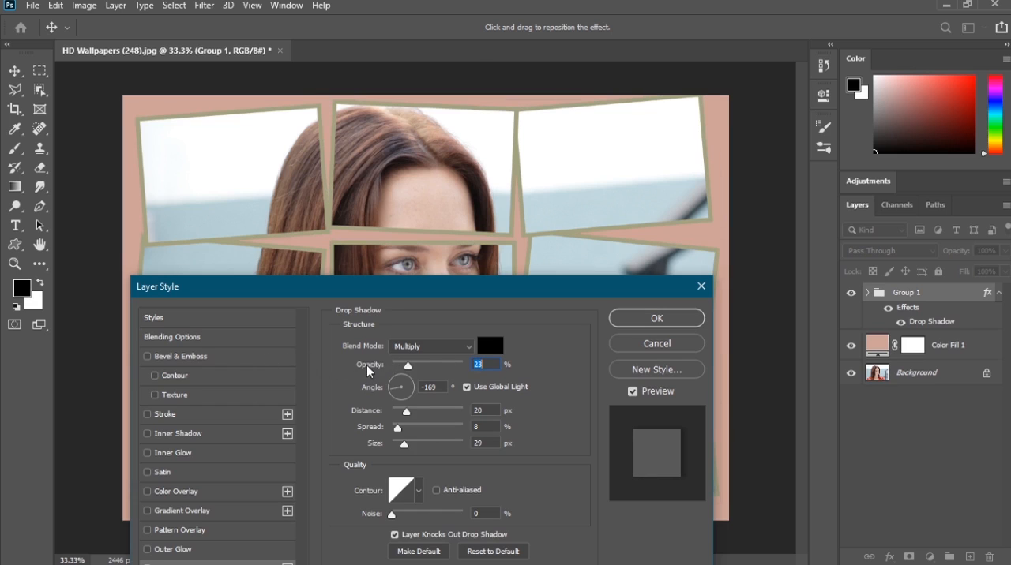
drag(367, 364, 394, 366)
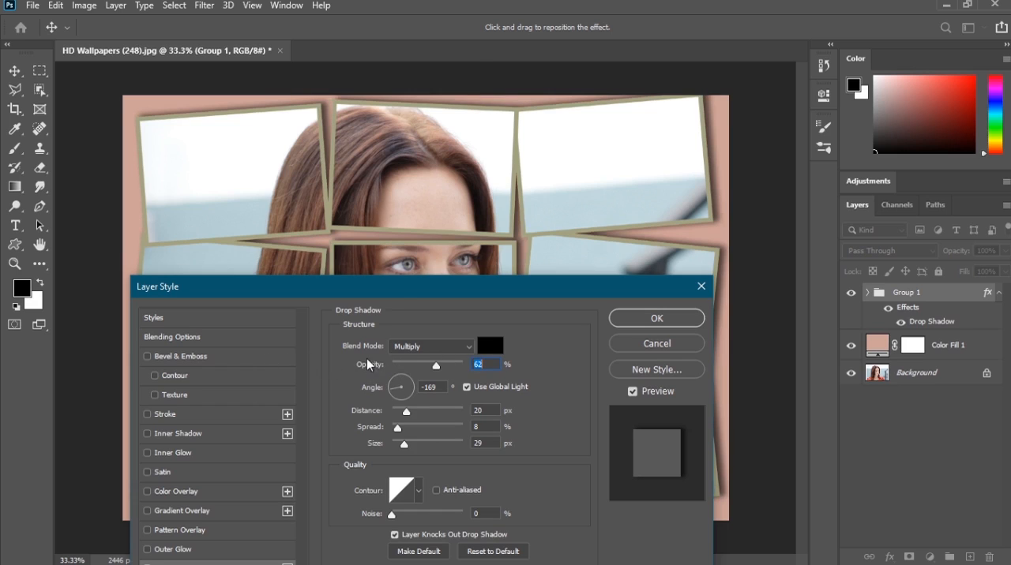
drag(392, 289, 263, 226)
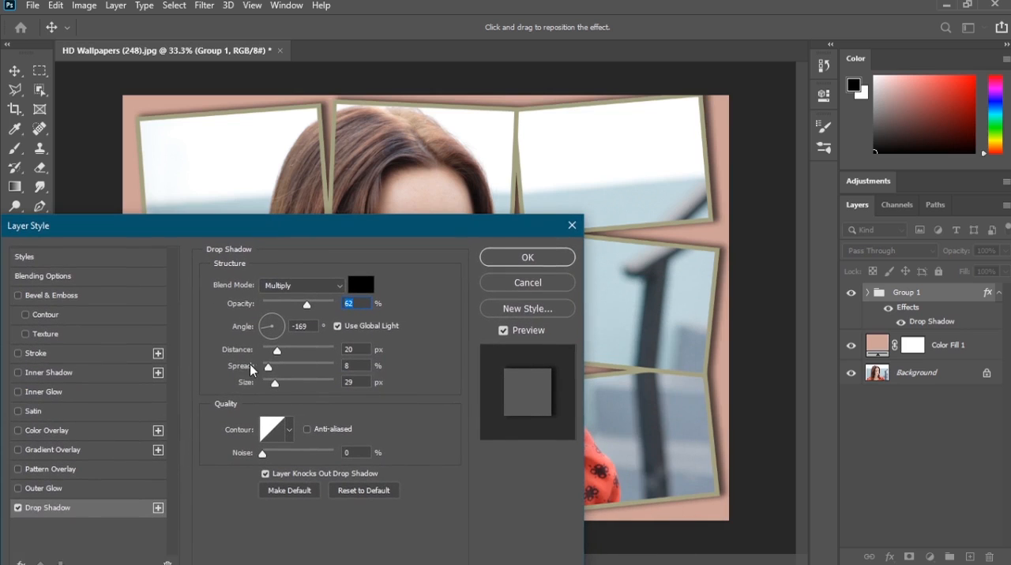
drag(248, 386, 197, 386)
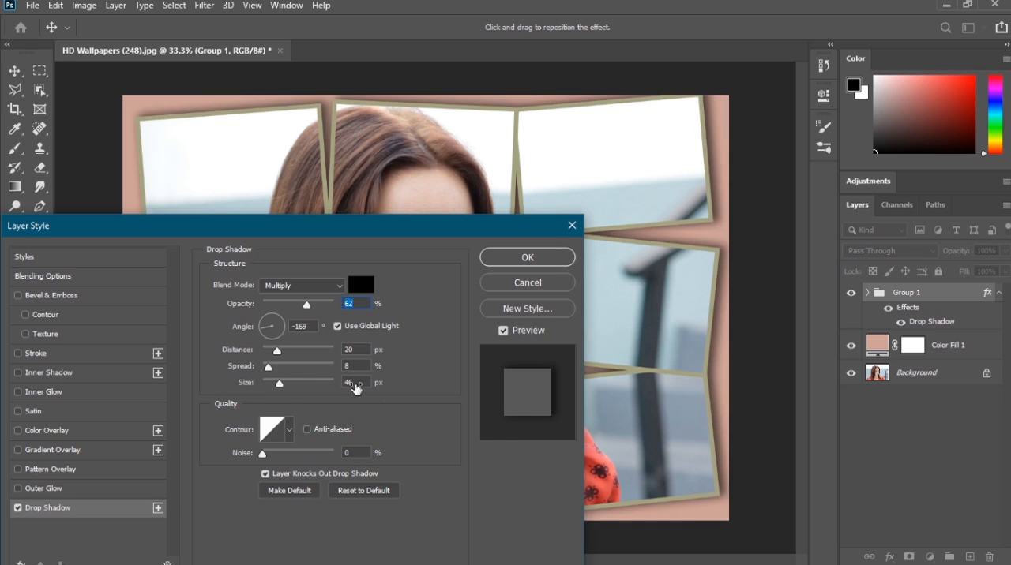
click(527, 268)
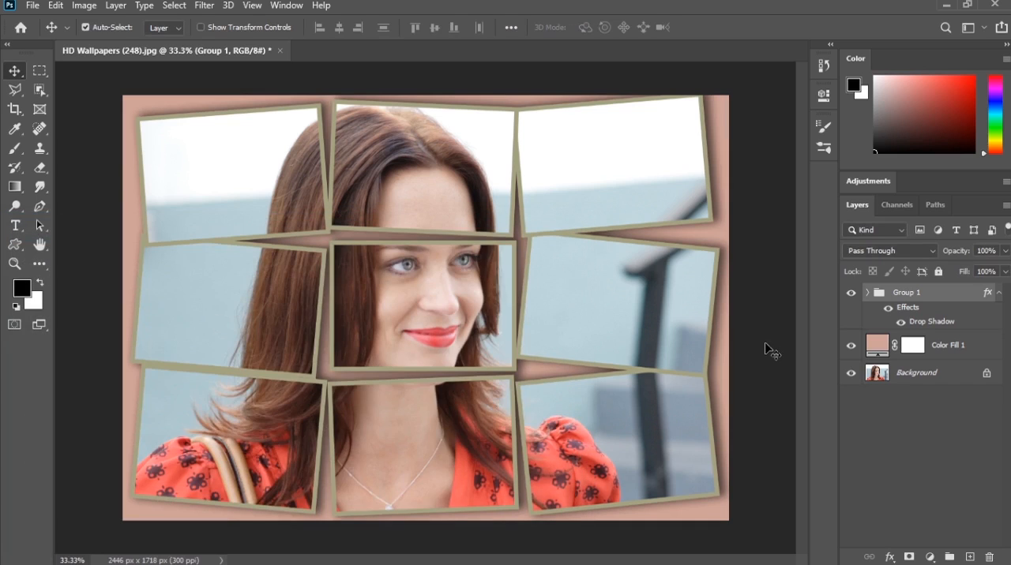